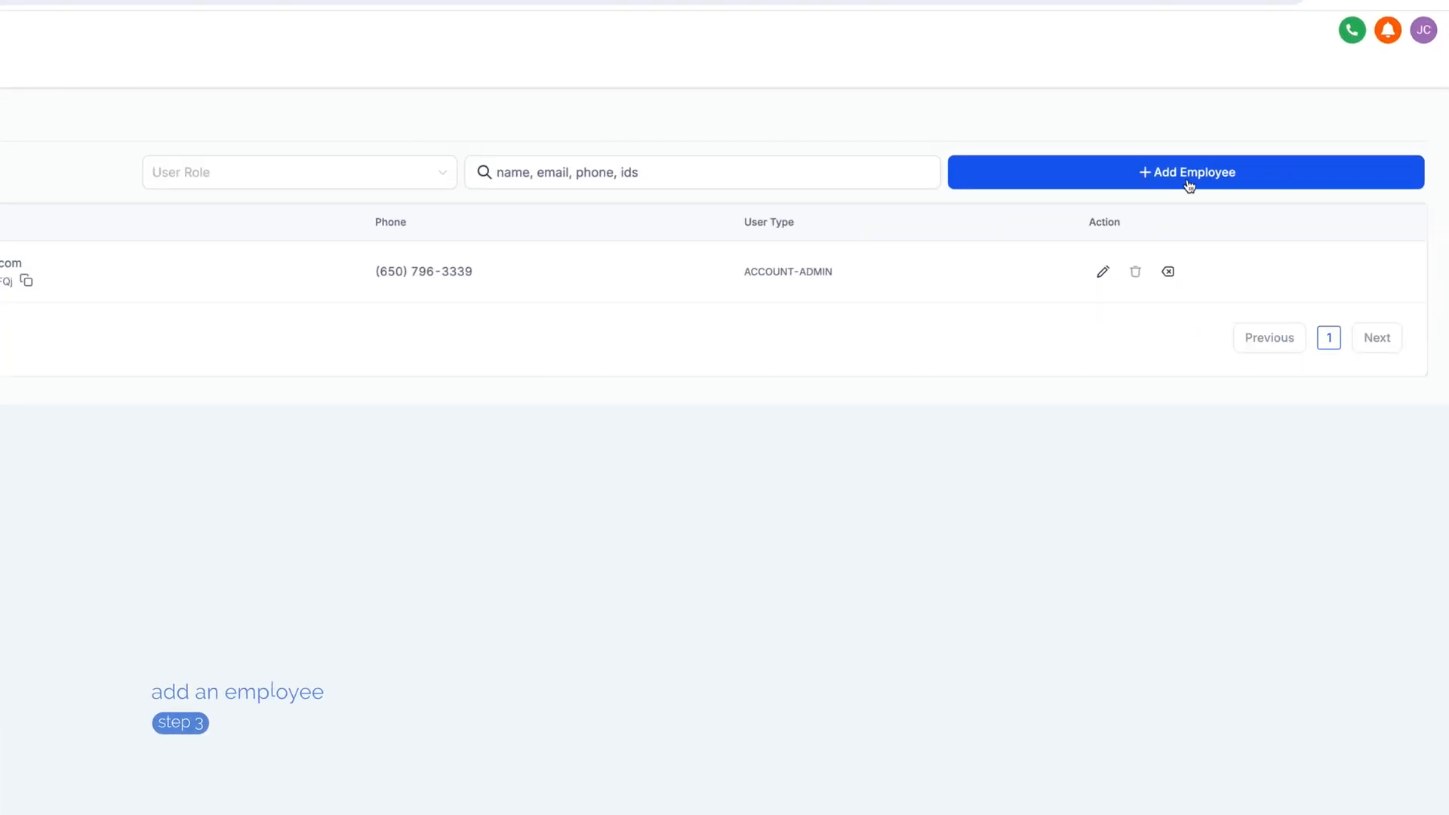
- Open the Add Employee form in Team Management and clear a stray text selection
click(1163, 176)
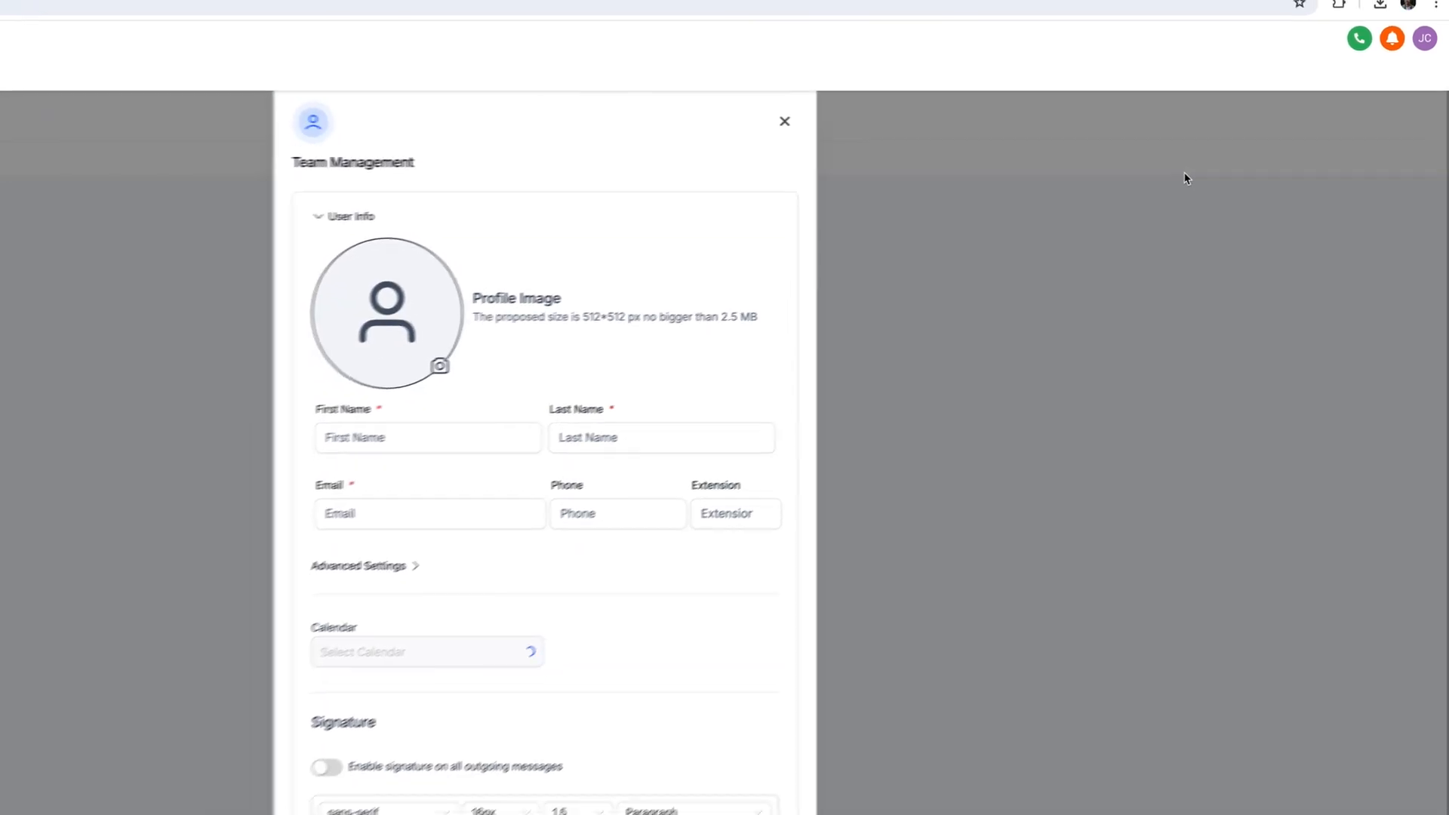
scroll(810, 313, down, 5)
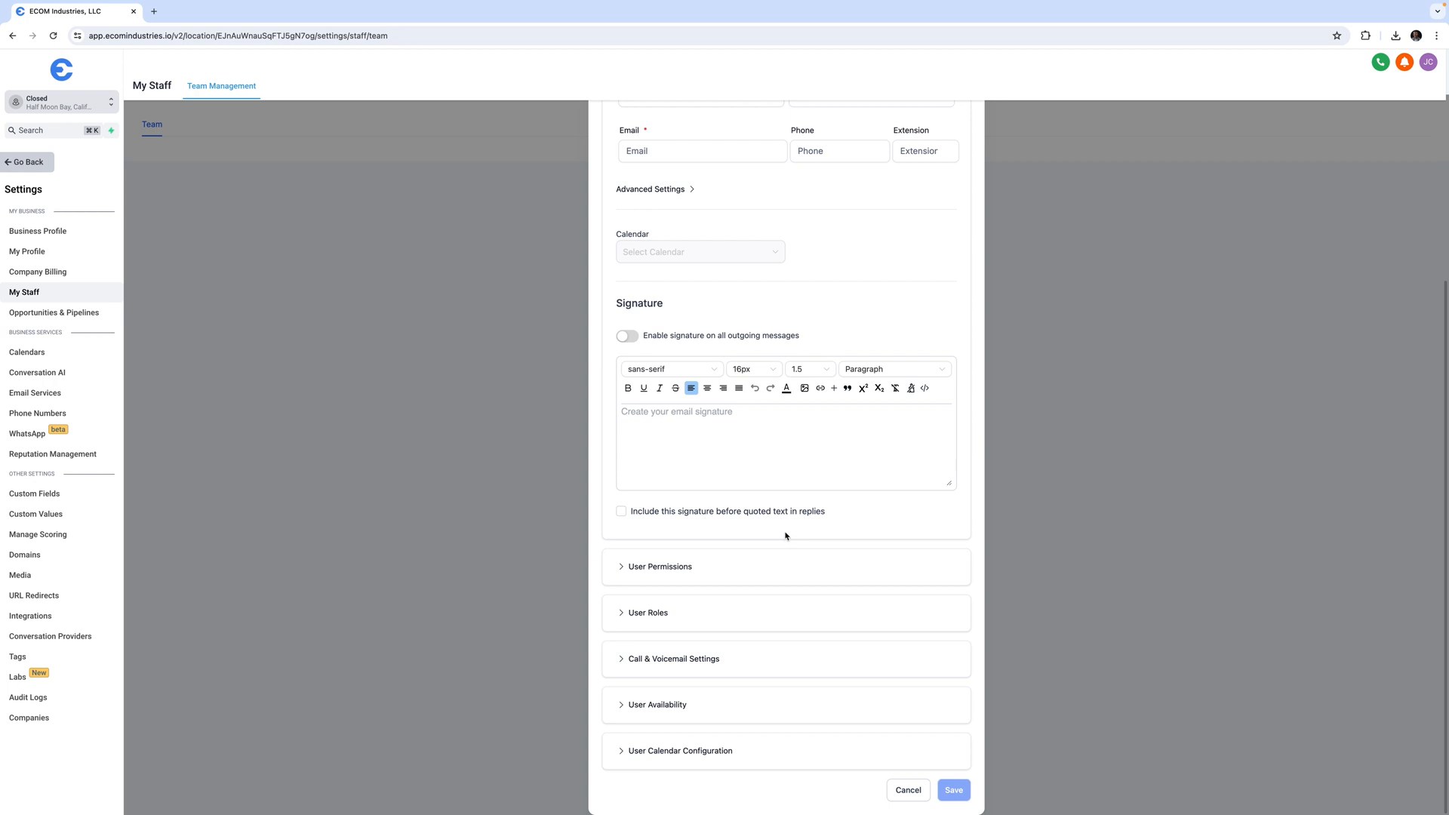
scroll(785, 535, up, 5)
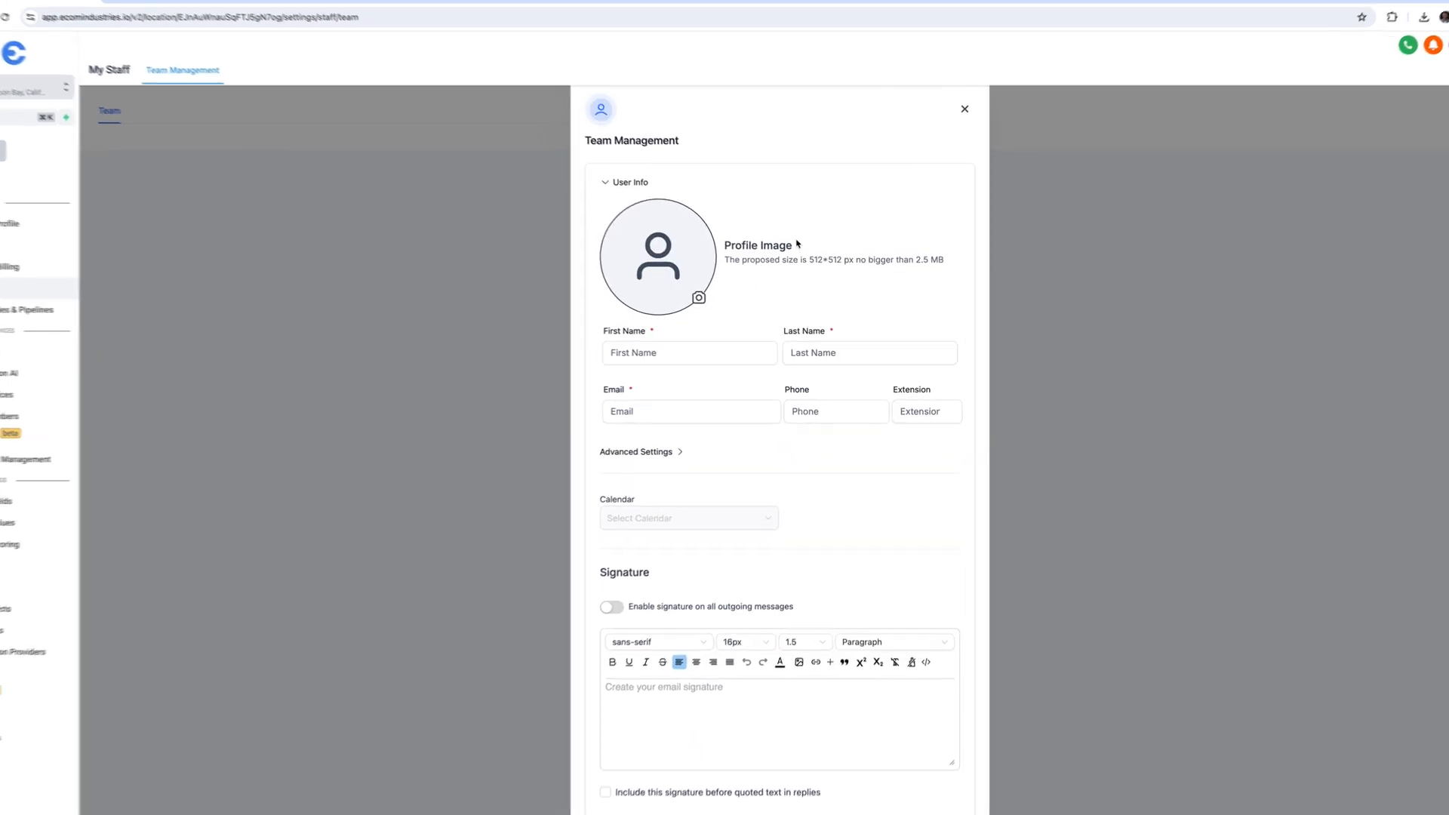
drag(733, 251, 811, 261)
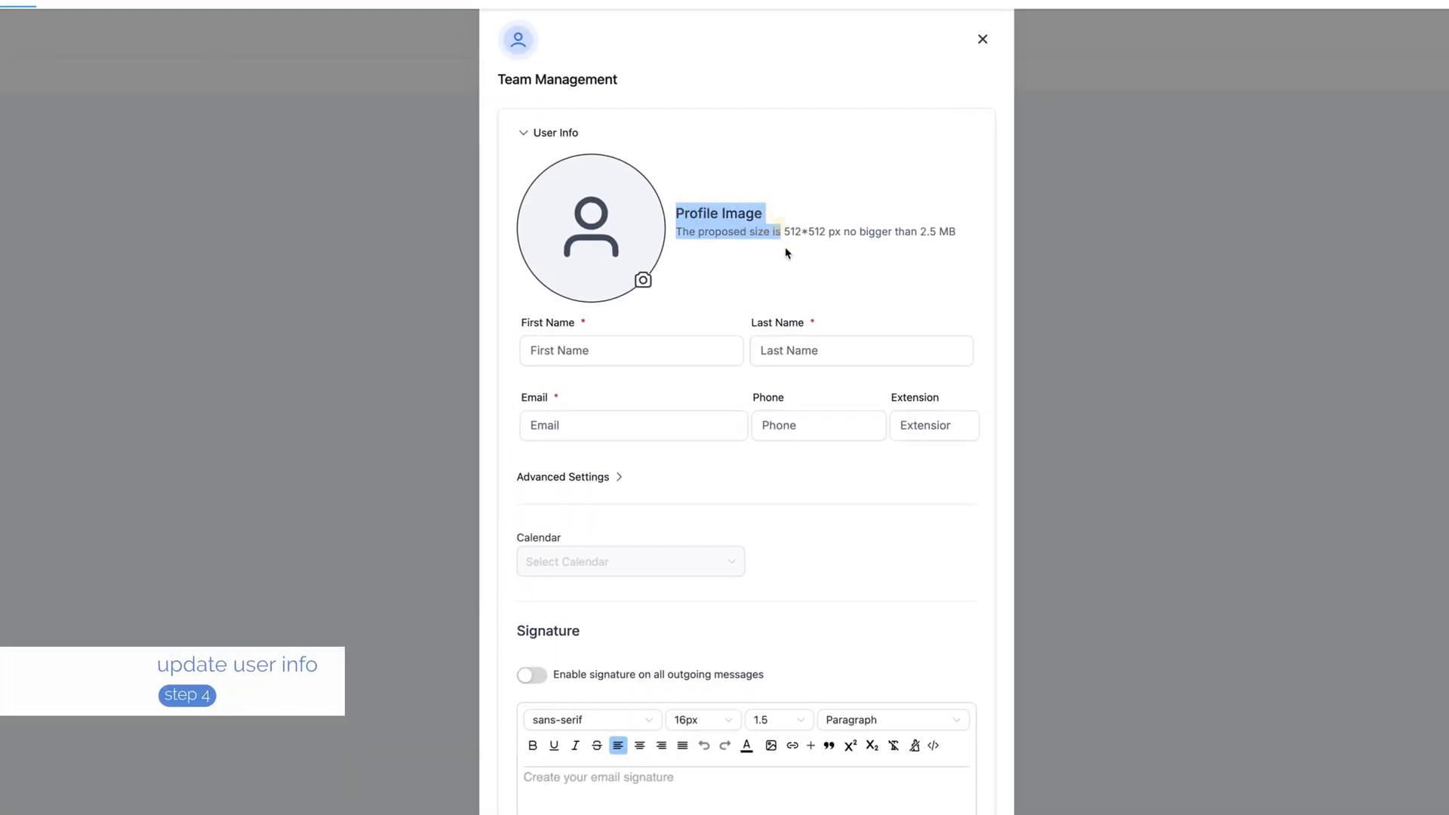
click(781, 245)
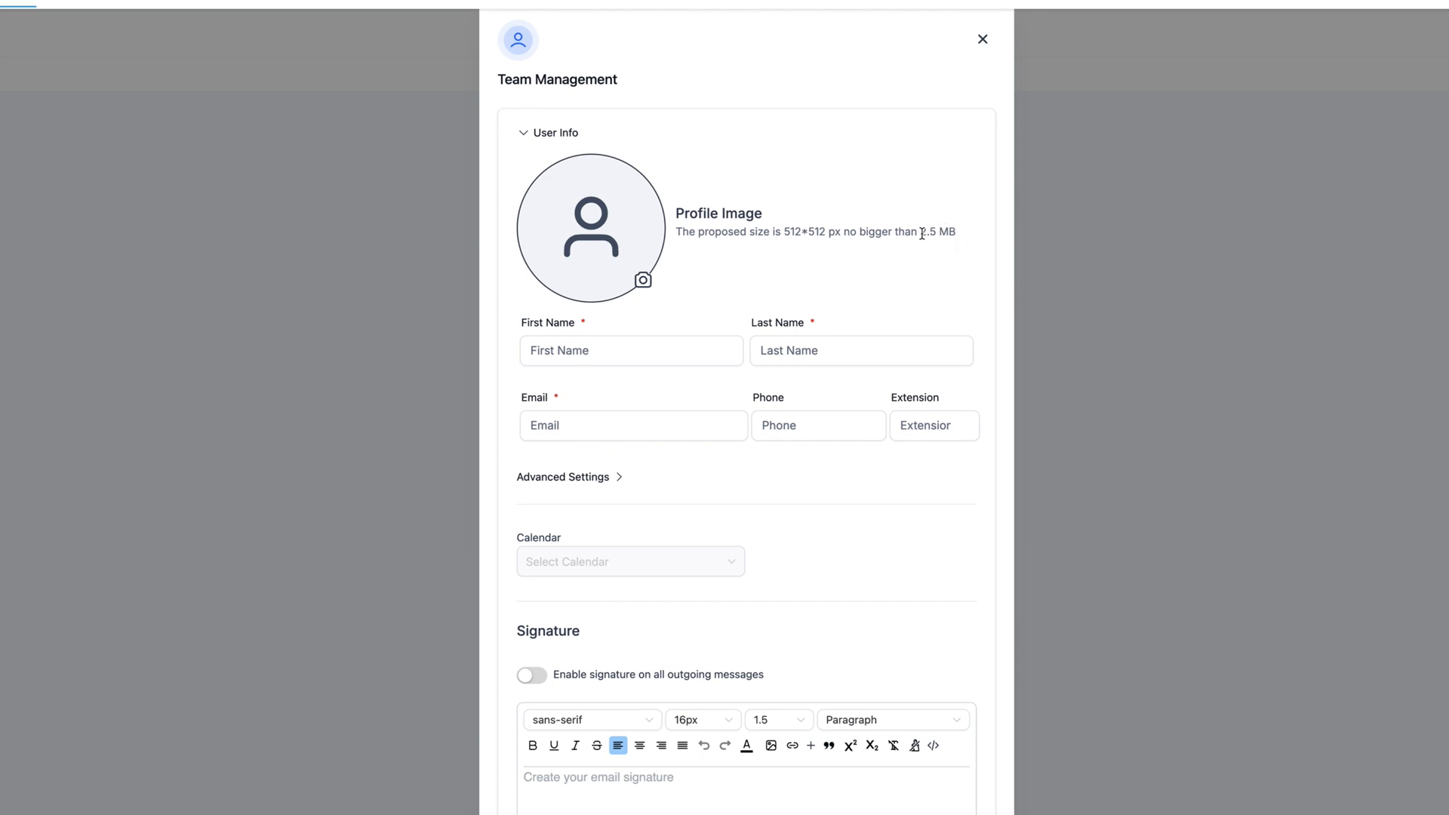
- Fill in the employee's first name, last name, email and phone number fields
click(594, 344)
click(771, 351)
click(638, 424)
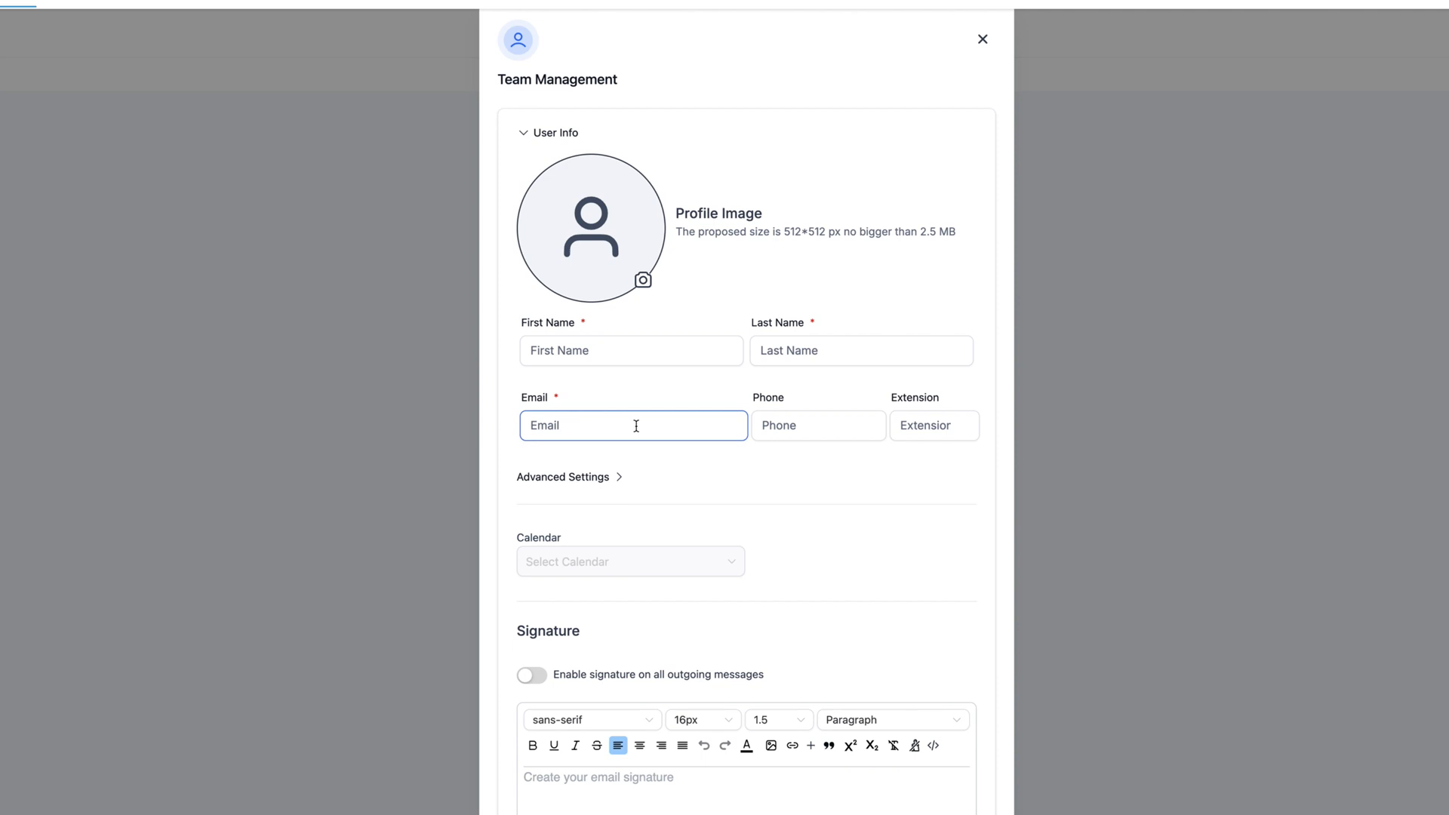
click(802, 427)
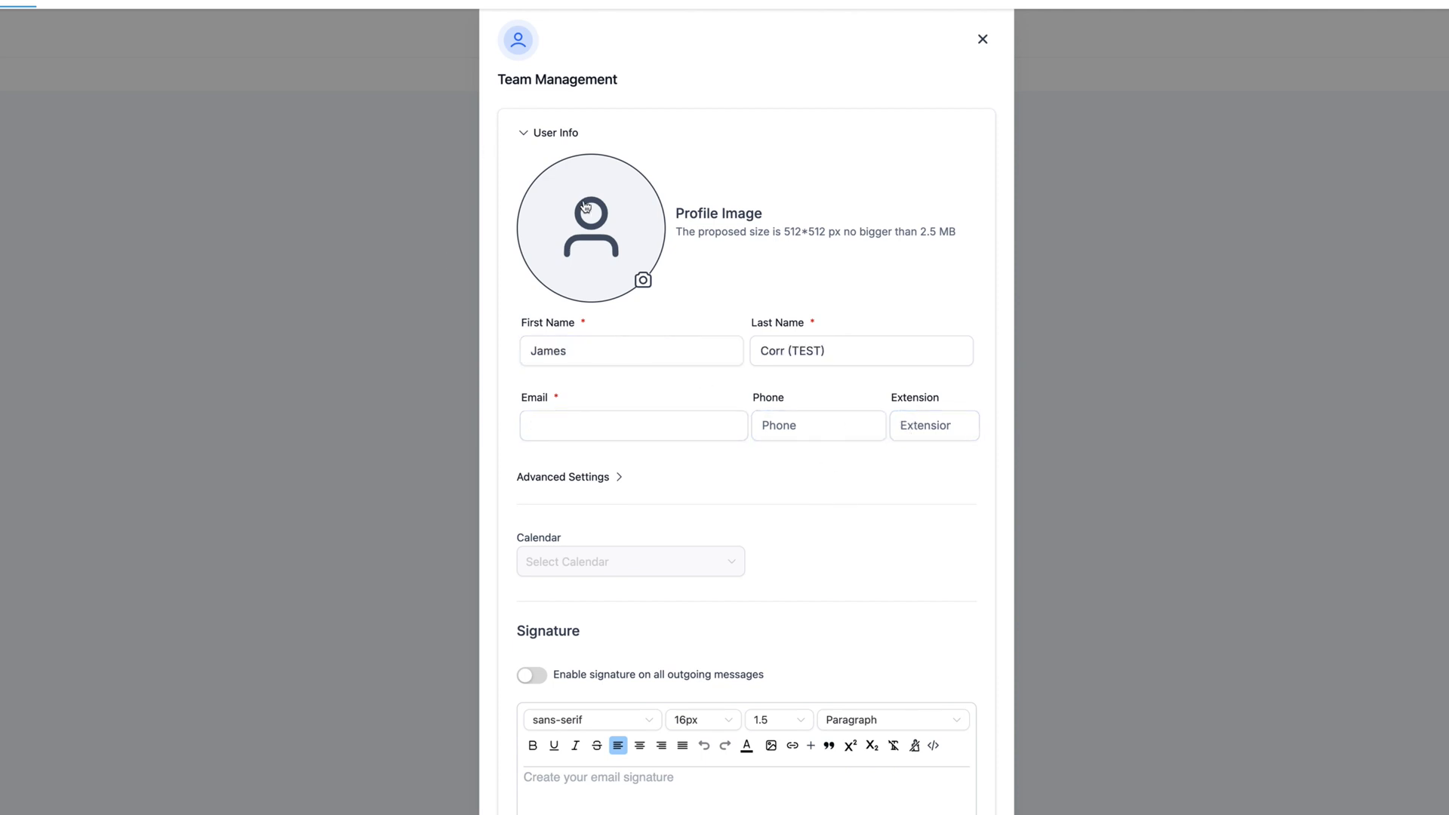
- Under Advanced Settings, paste a password meeting all three strength requirements
click(604, 481)
click(575, 542)
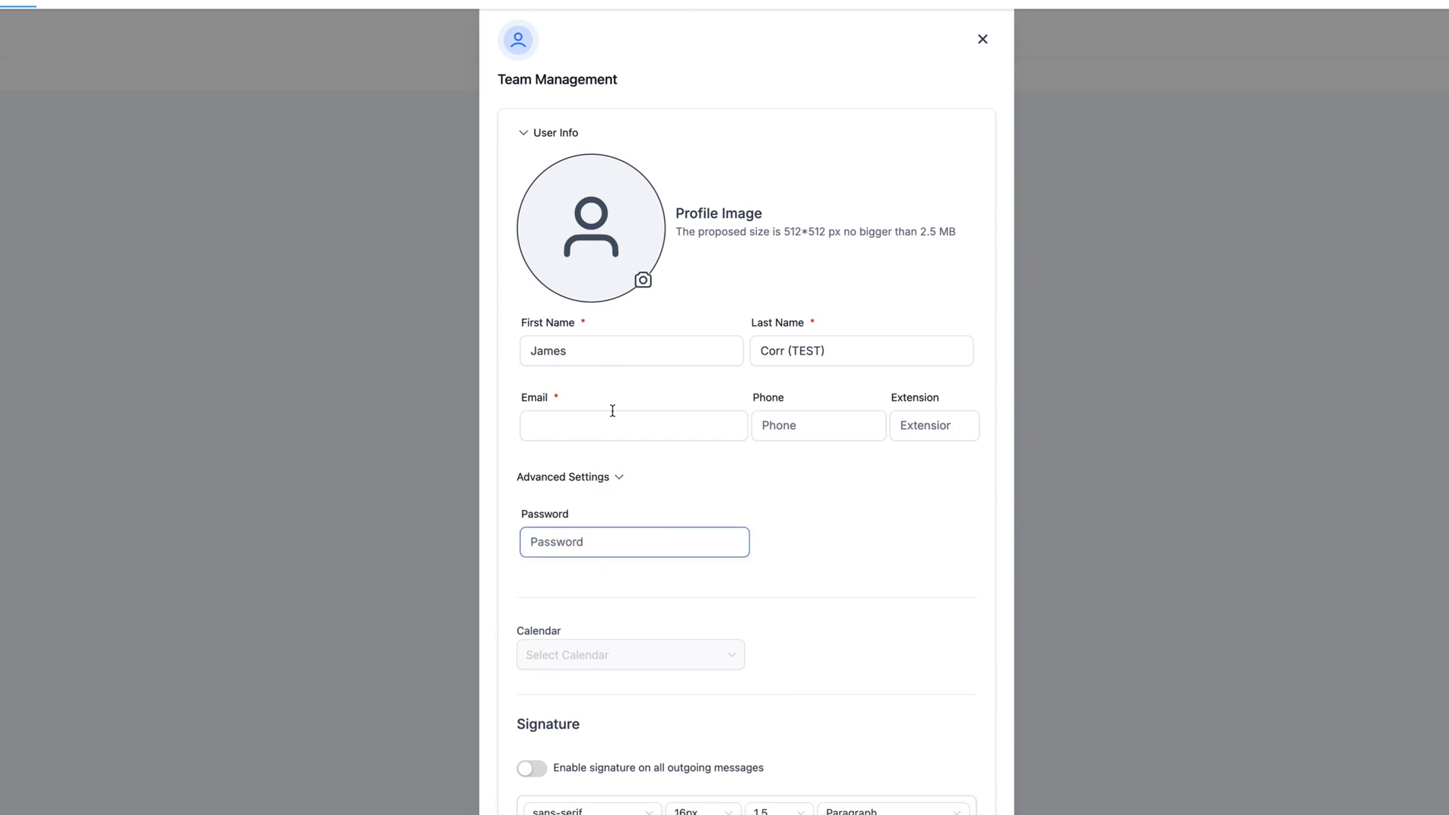
key(ctrl+v)
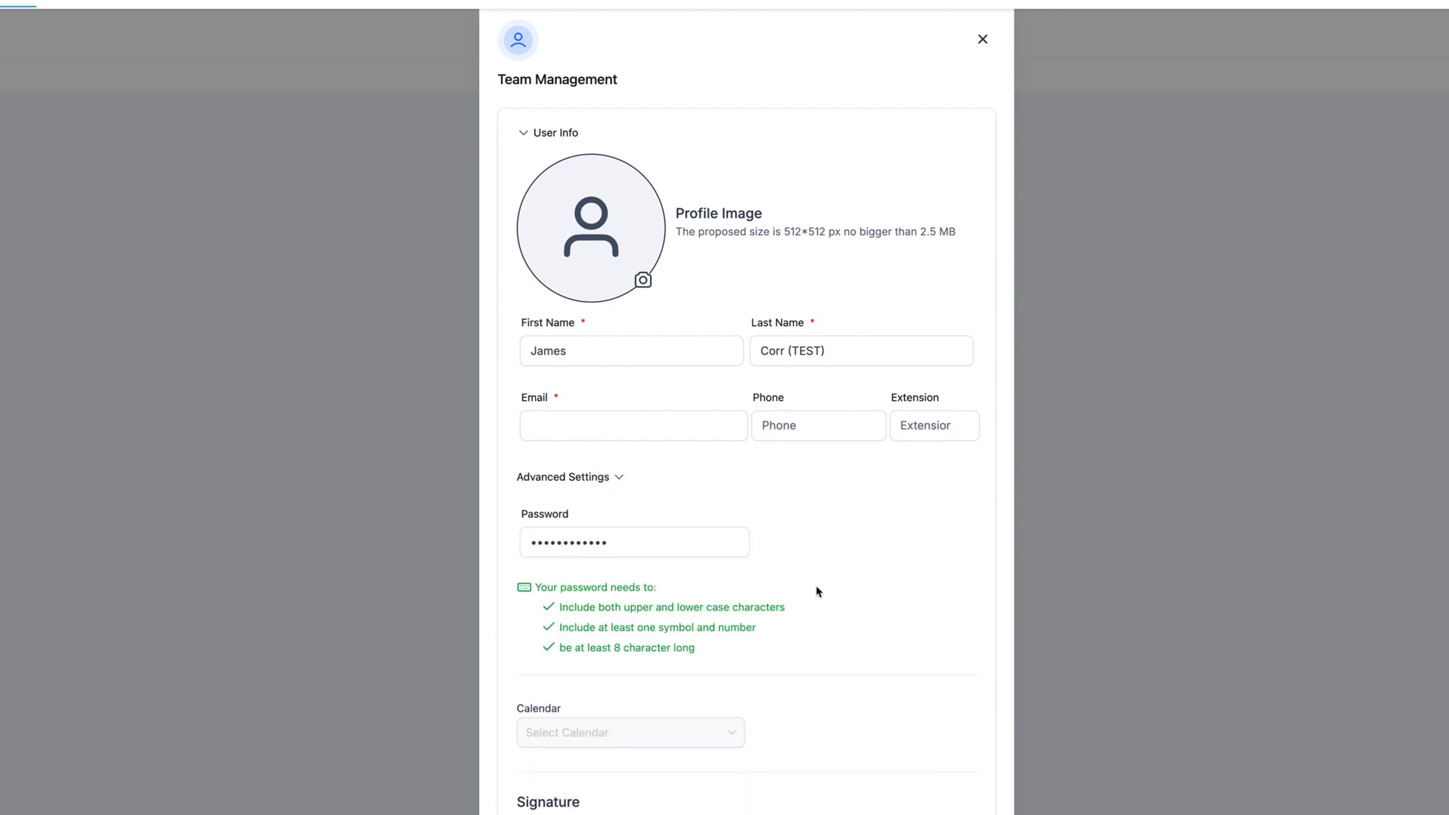
click(809, 593)
scroll(810, 506, down, 5)
scroll(809, 506, down, 1)
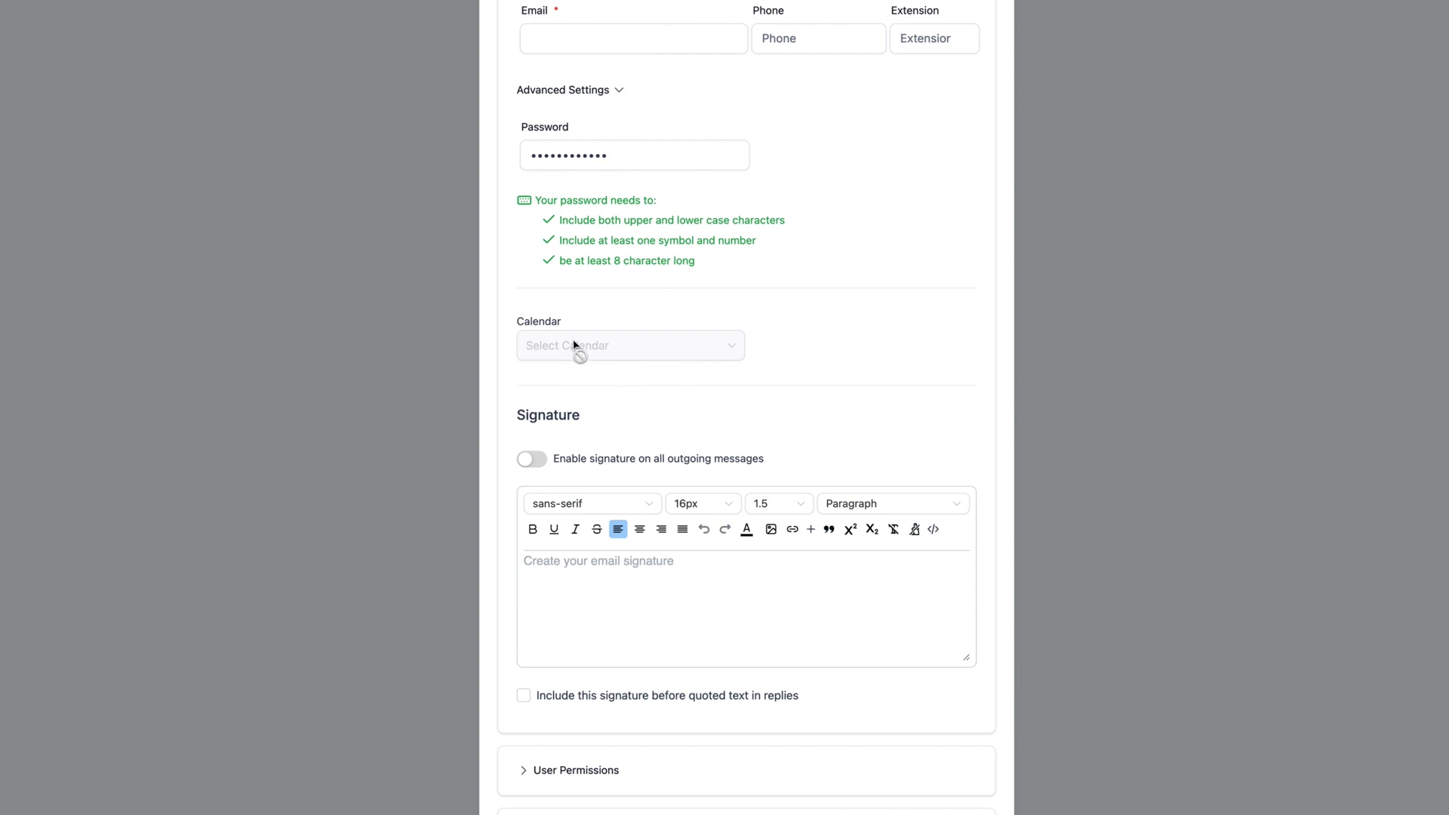
- Paste the signature (employee name, Test Media 123, testmedia.com) and enable it for all outgoing messages
scroll(559, 342, down, 2)
click(610, 484)
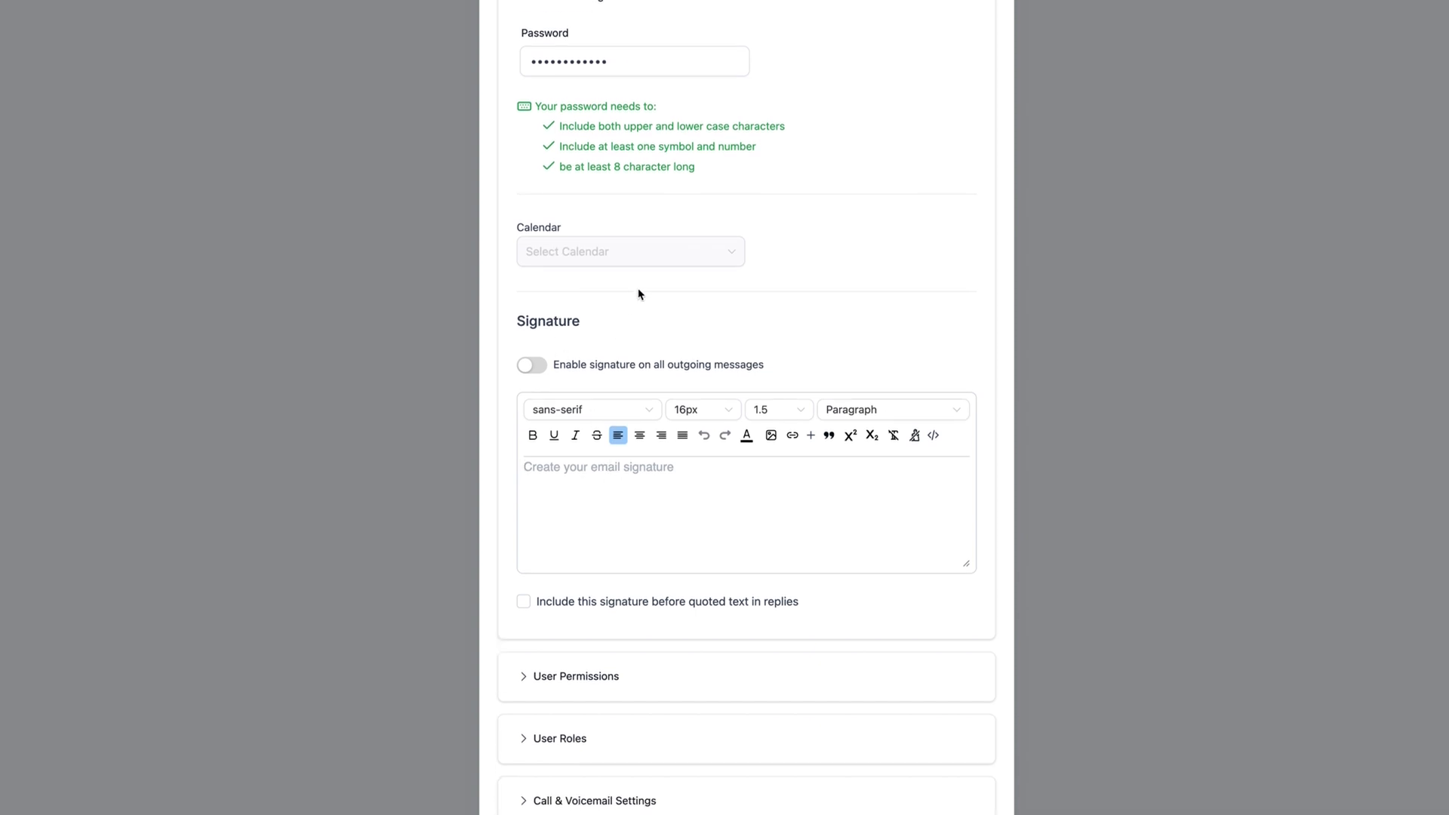
click(687, 474)
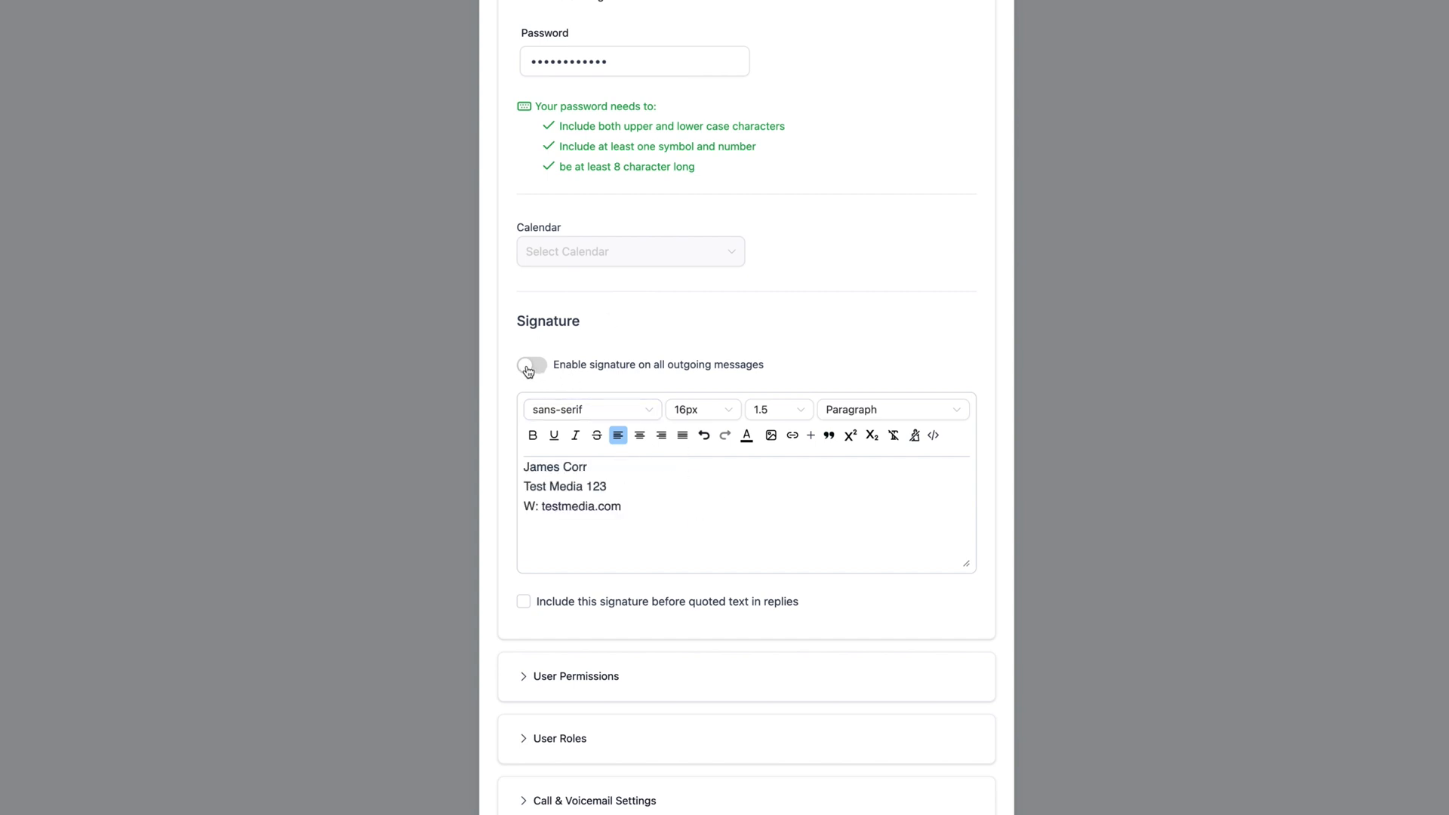
click(535, 373)
scroll(838, 544, down, 3)
- Switch off the Lead Value, Websites, Facebook Ads Reporting, Certificates and Membership permissions
scroll(840, 550, down, 1)
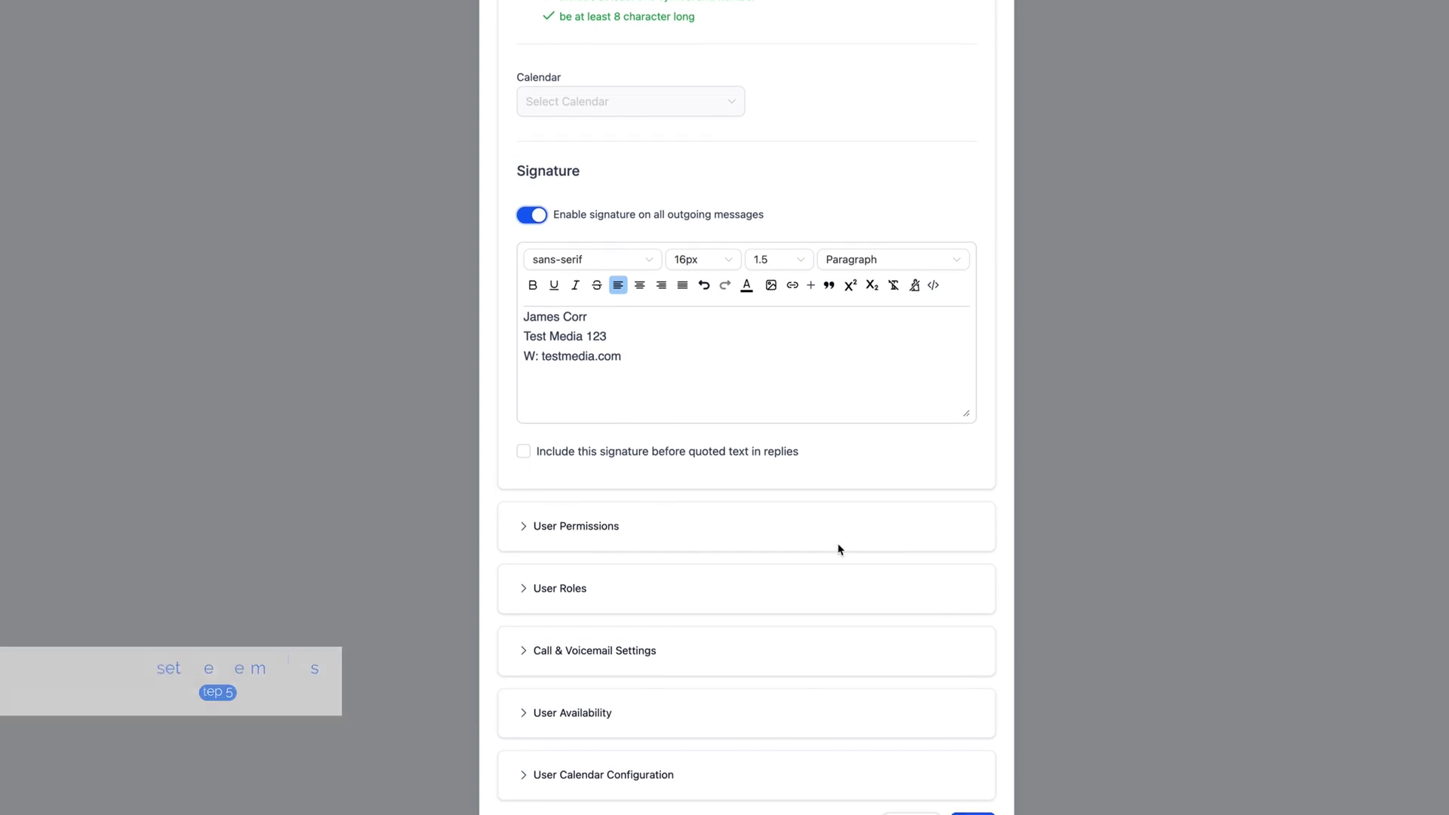
click(613, 522)
scroll(686, 576, down, 8)
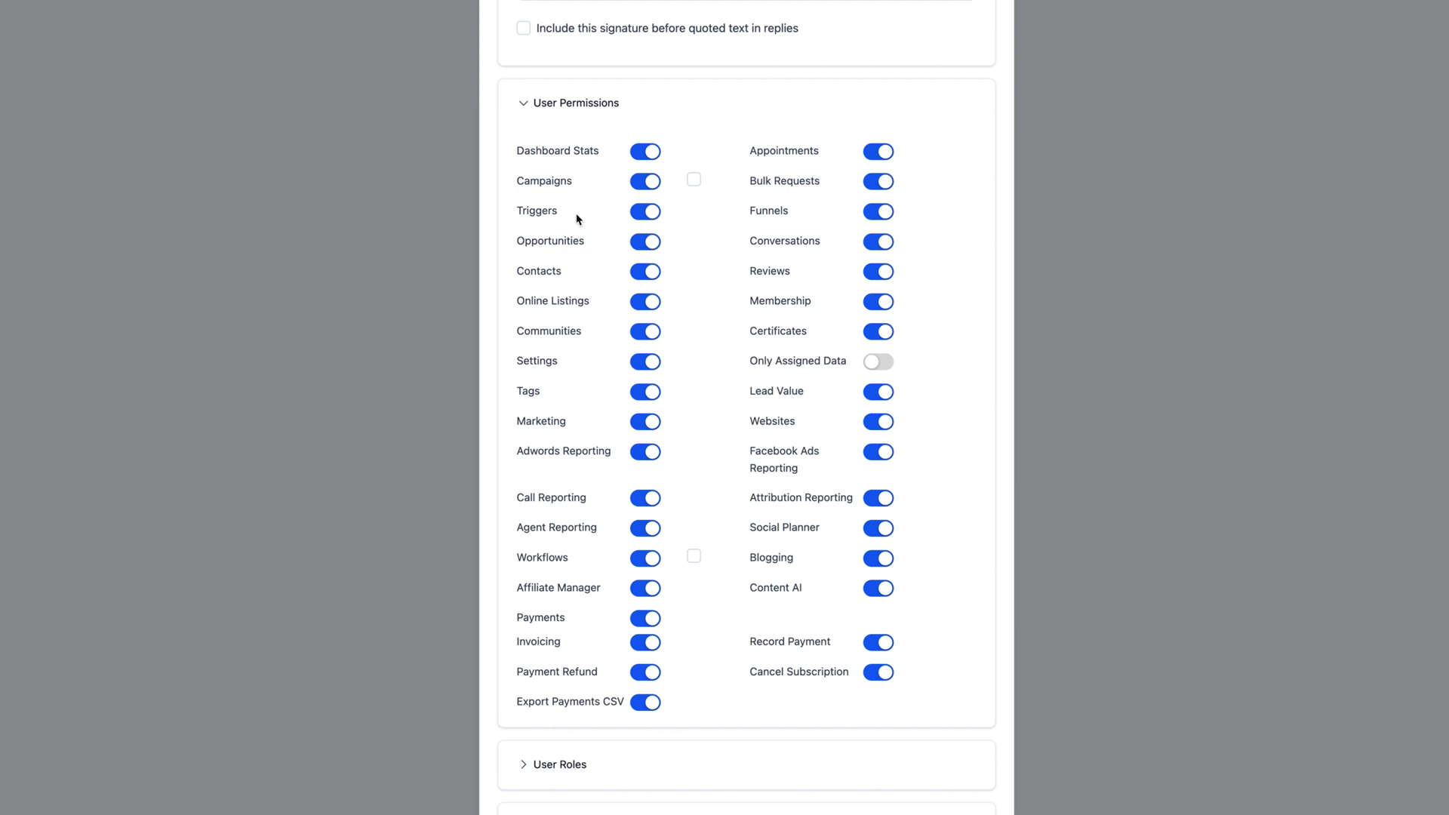
click(878, 392)
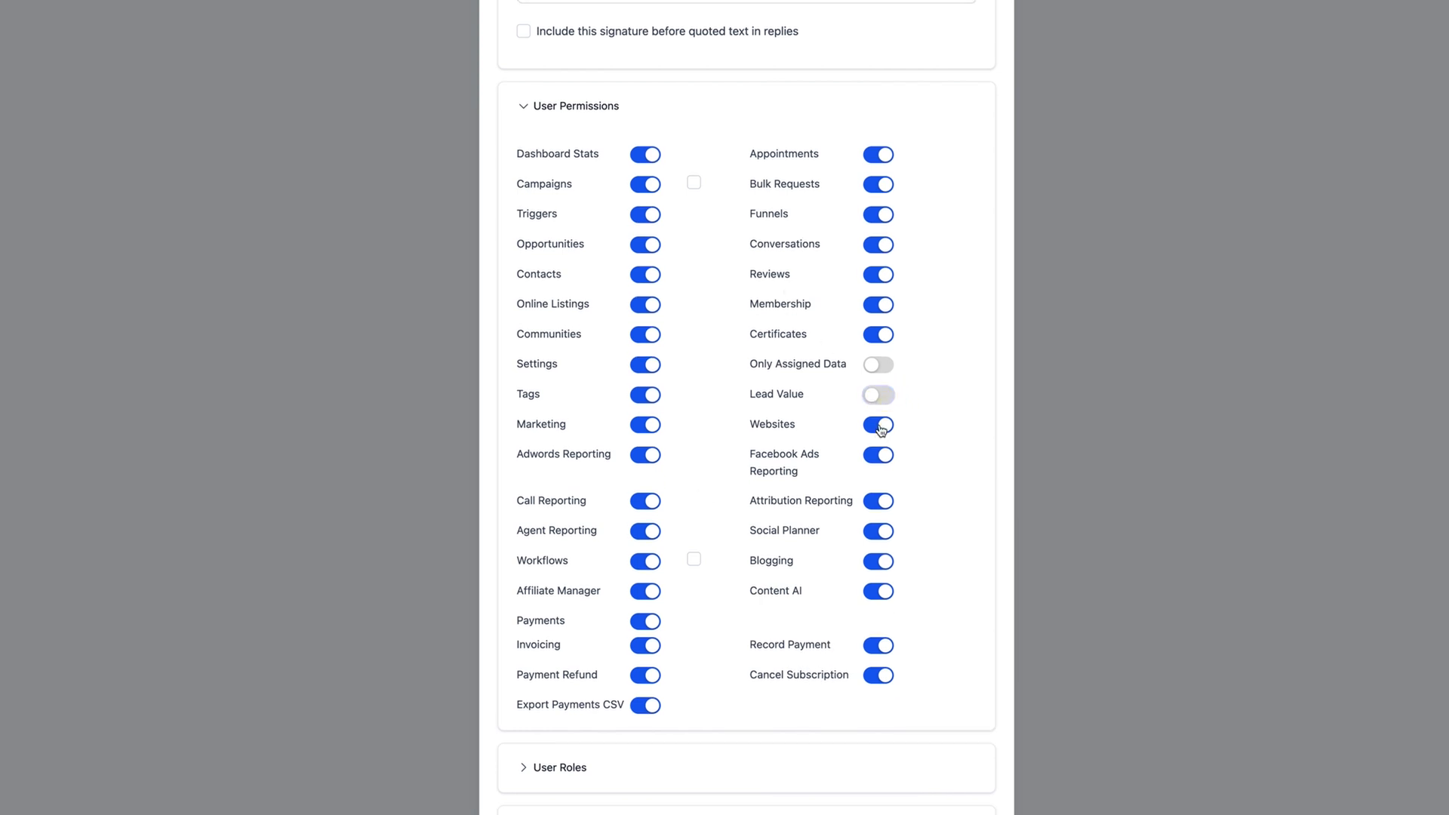
click(878, 421)
click(881, 454)
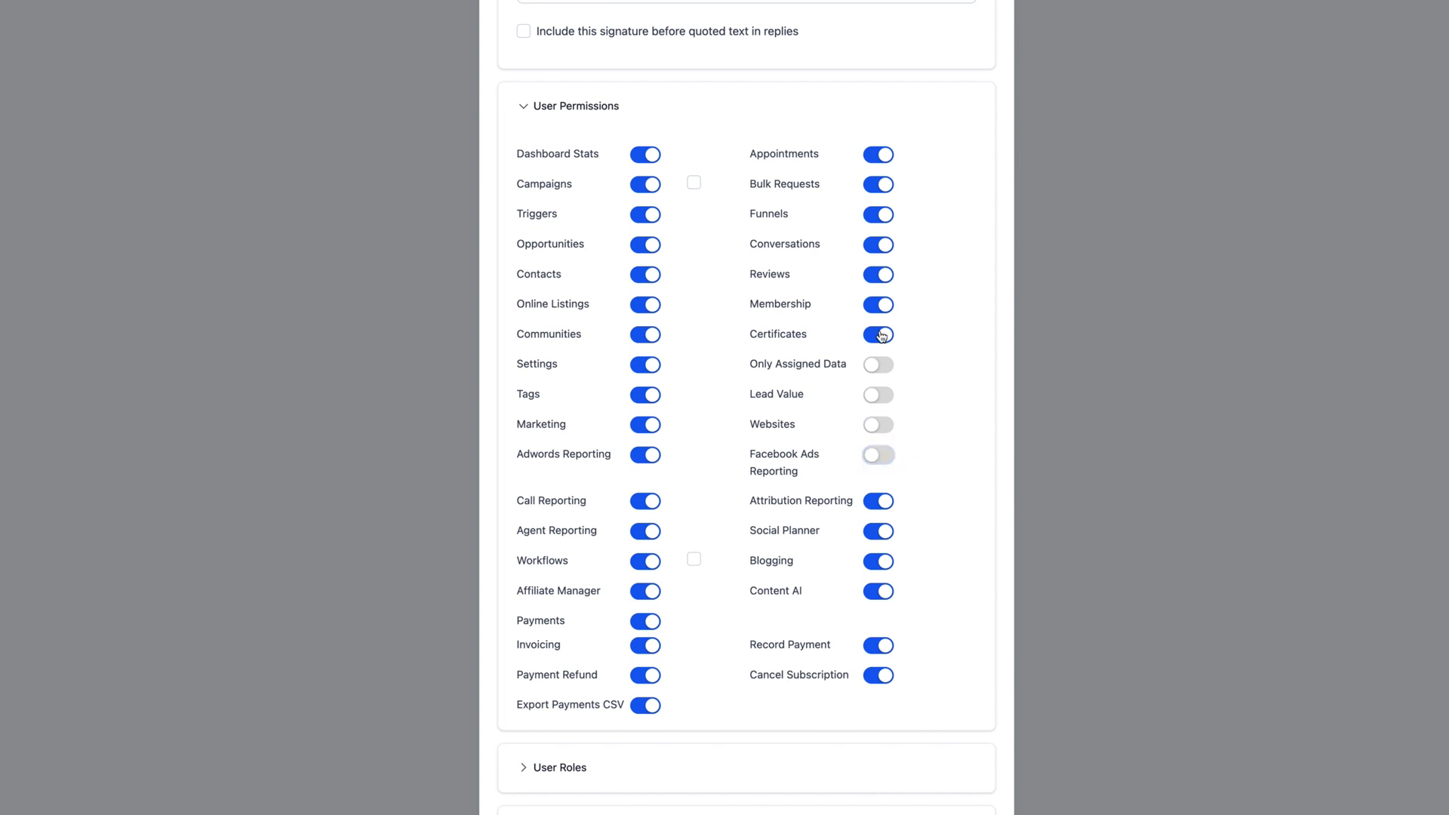
click(879, 334)
click(882, 311)
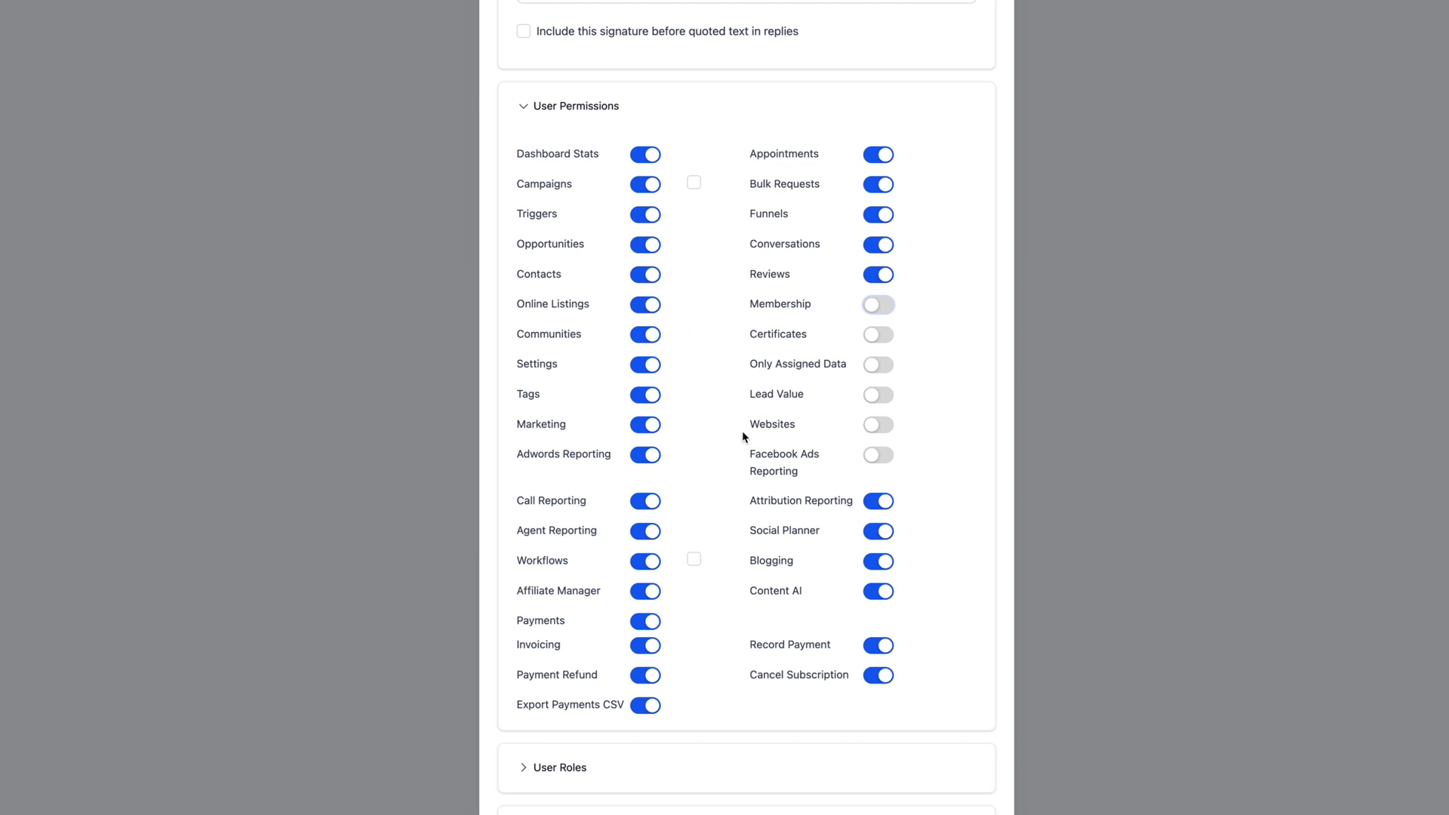
click(526, 113)
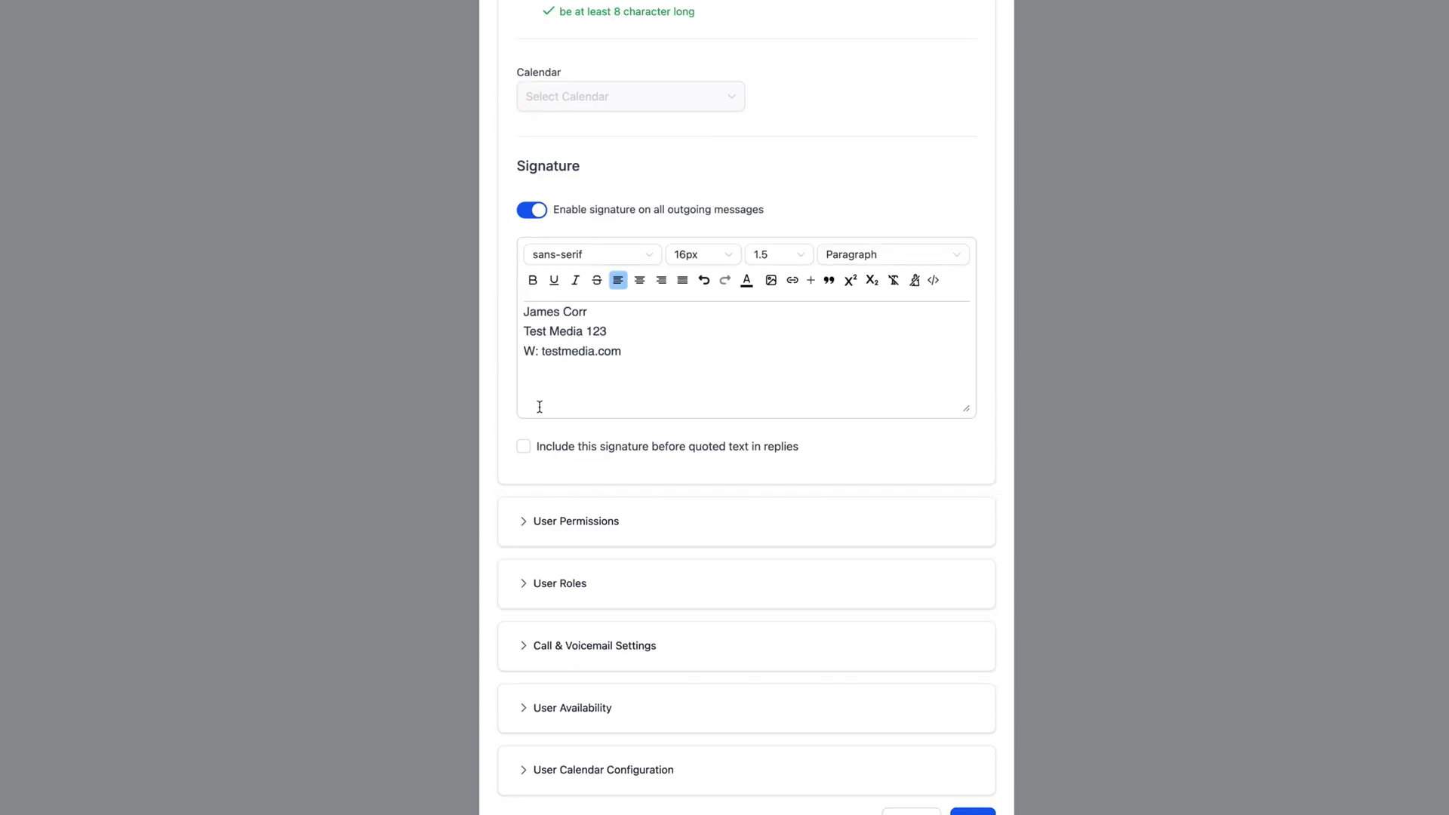
- Change the User Role dropdown from Admin to User, then collapse User Roles
click(540, 583)
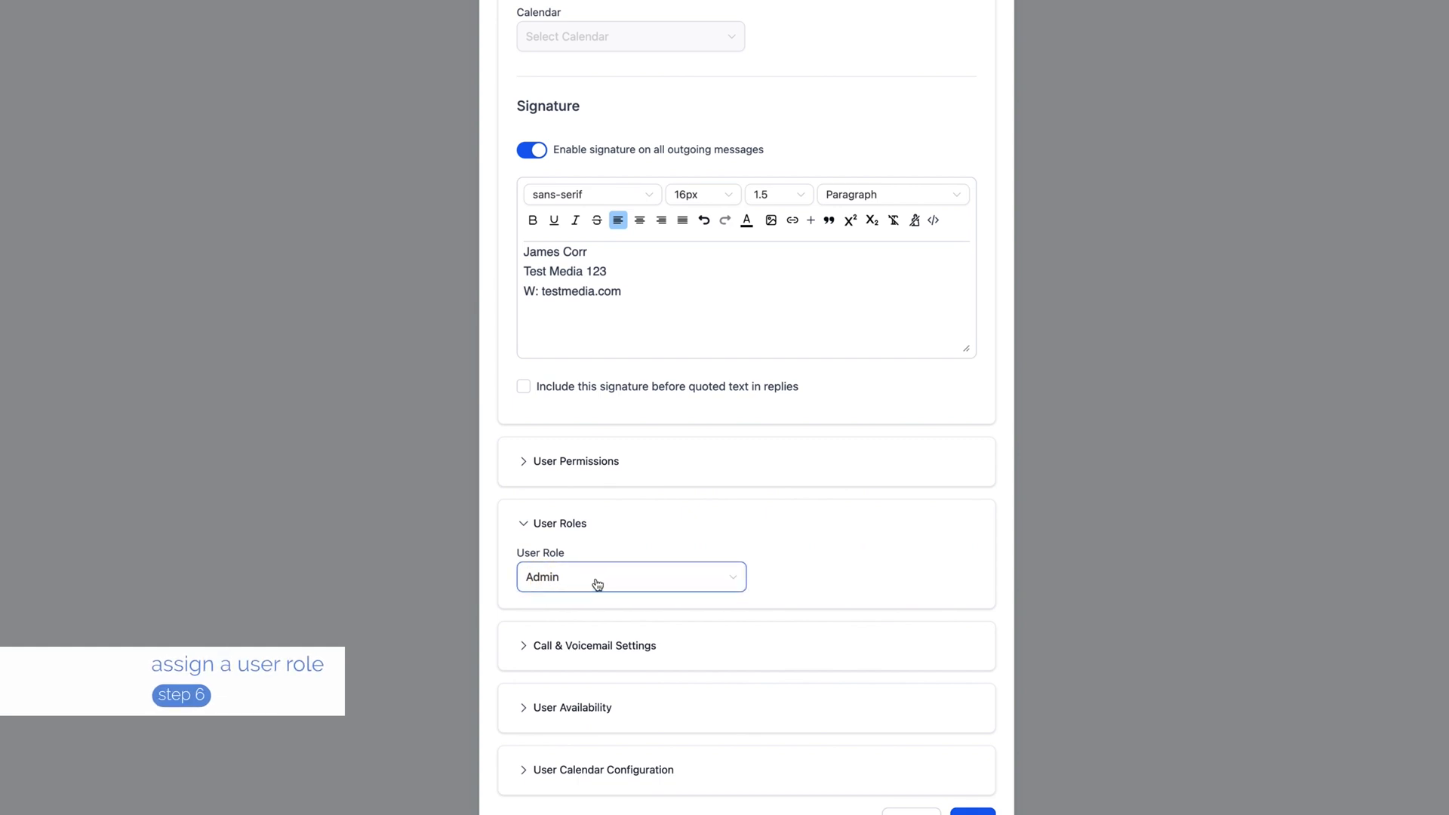
click(585, 587)
click(556, 611)
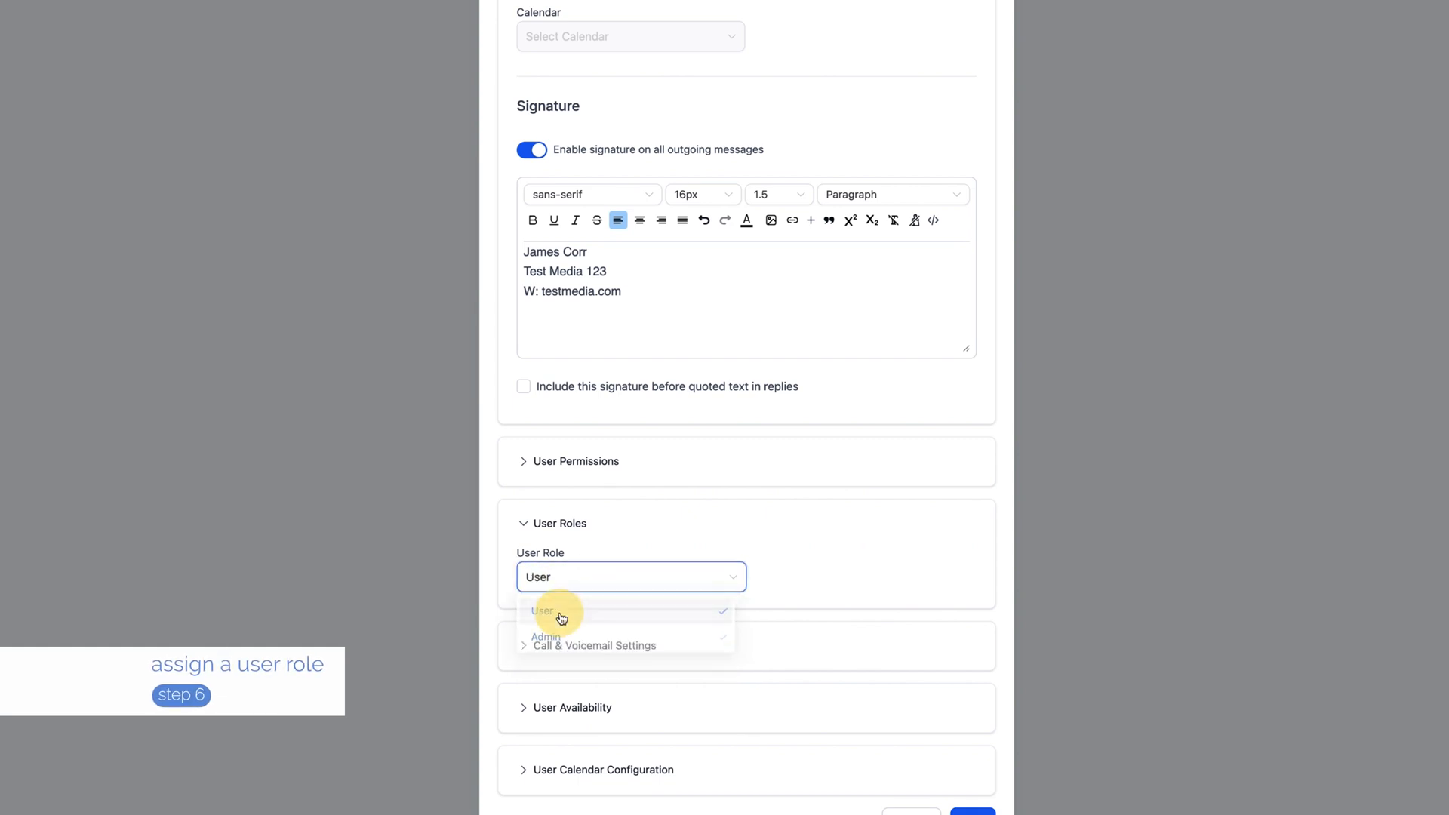
click(556, 586)
click(551, 638)
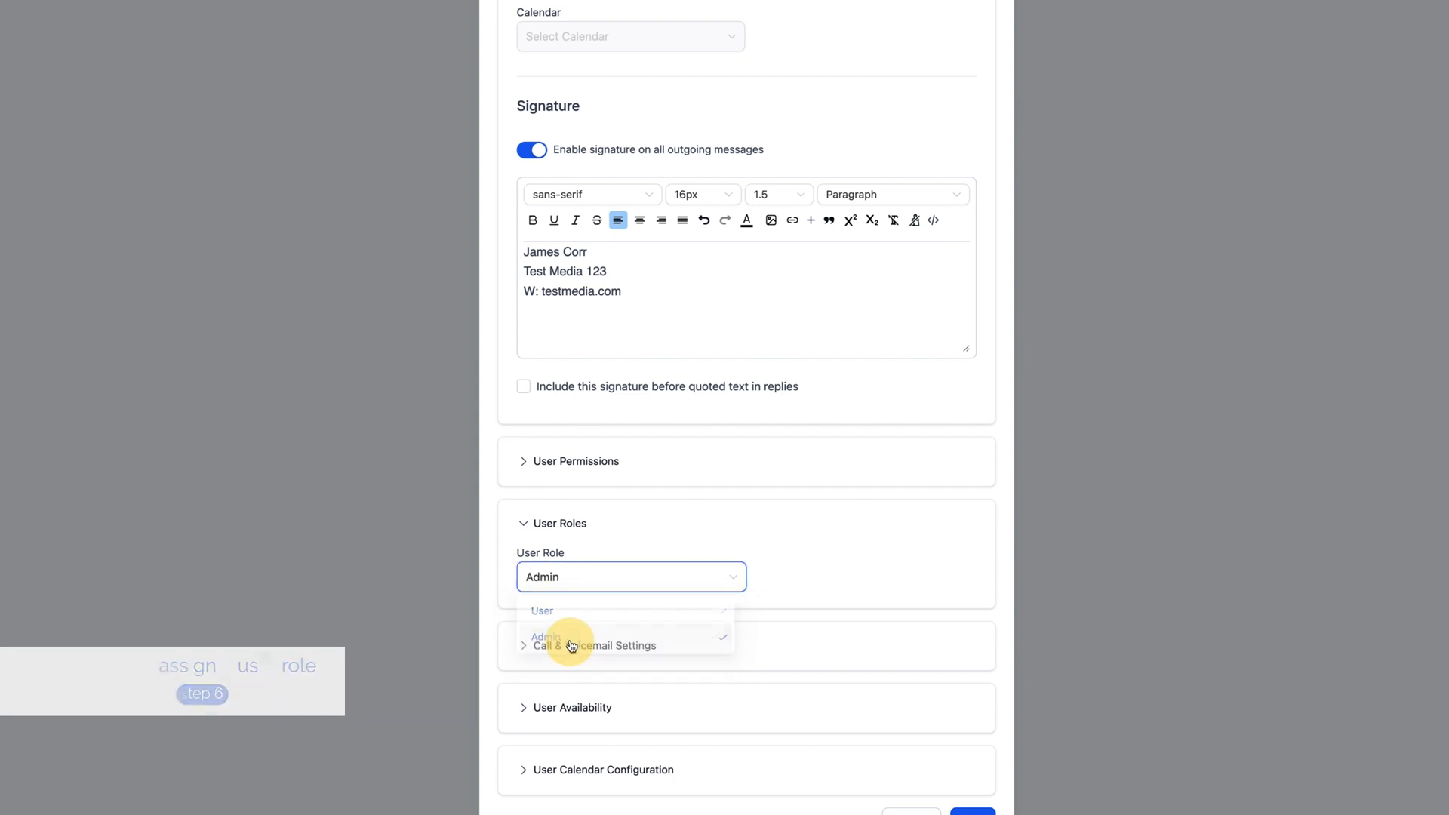
click(547, 588)
click(551, 611)
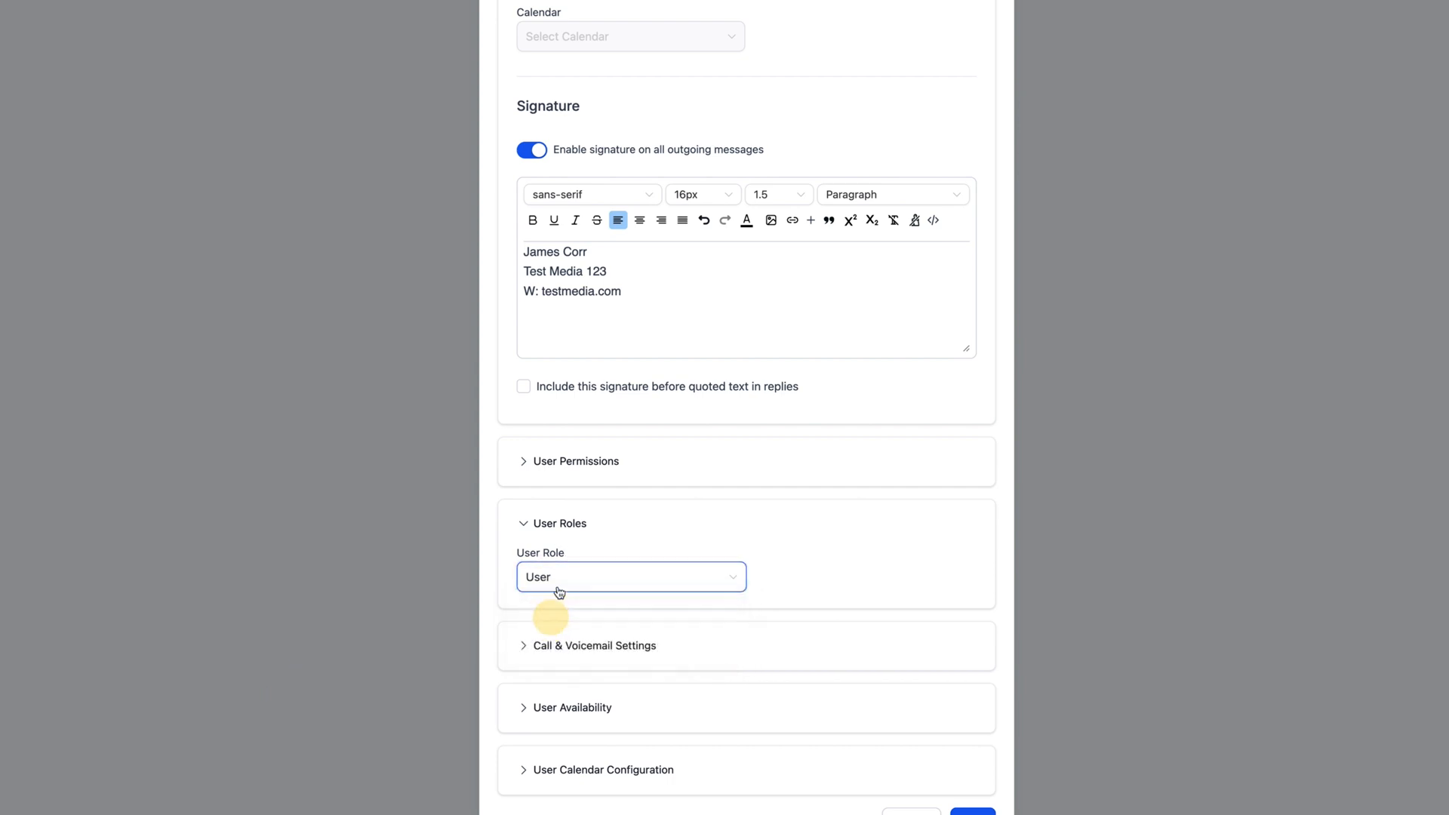
click(552, 585)
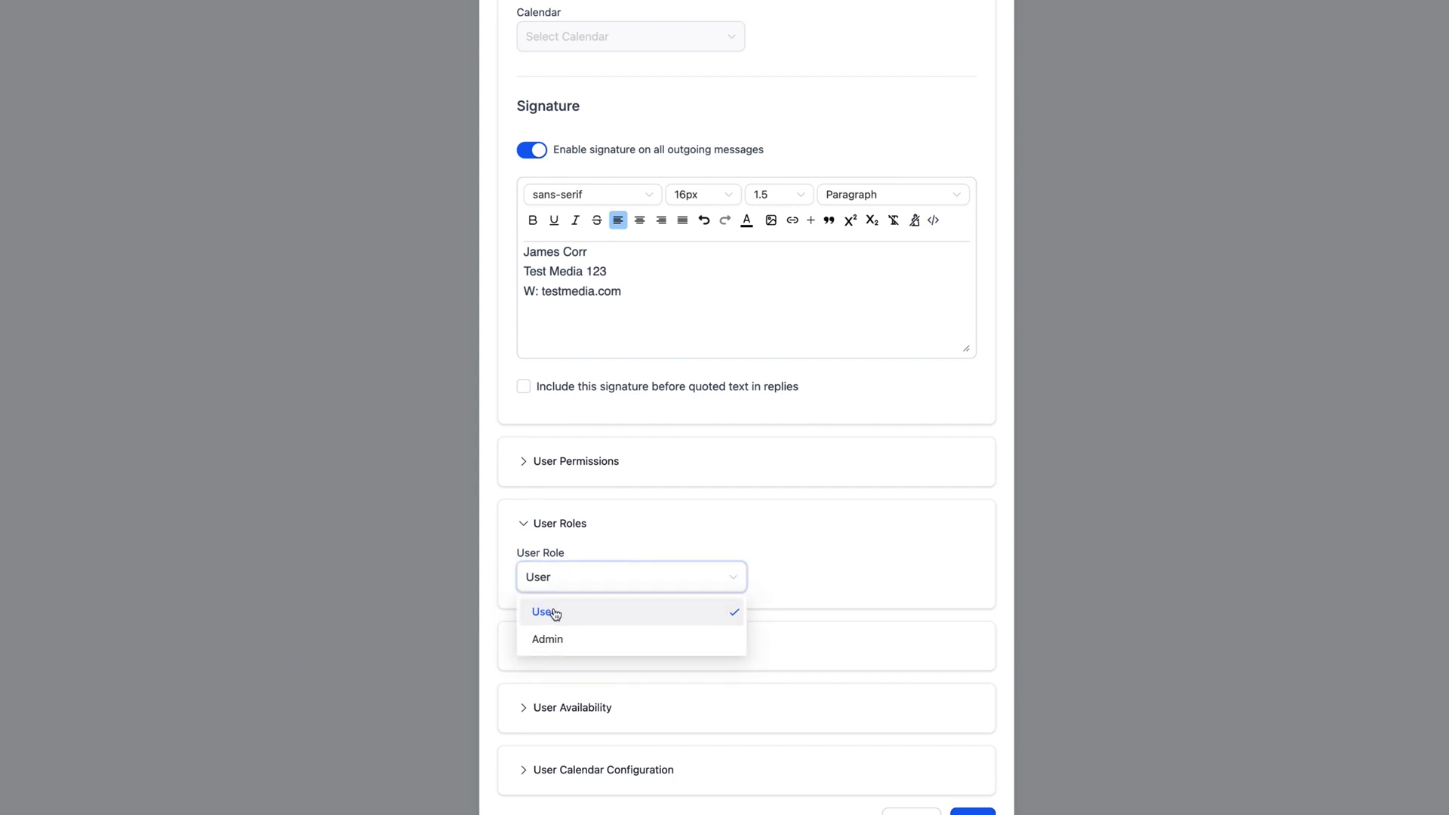
click(561, 615)
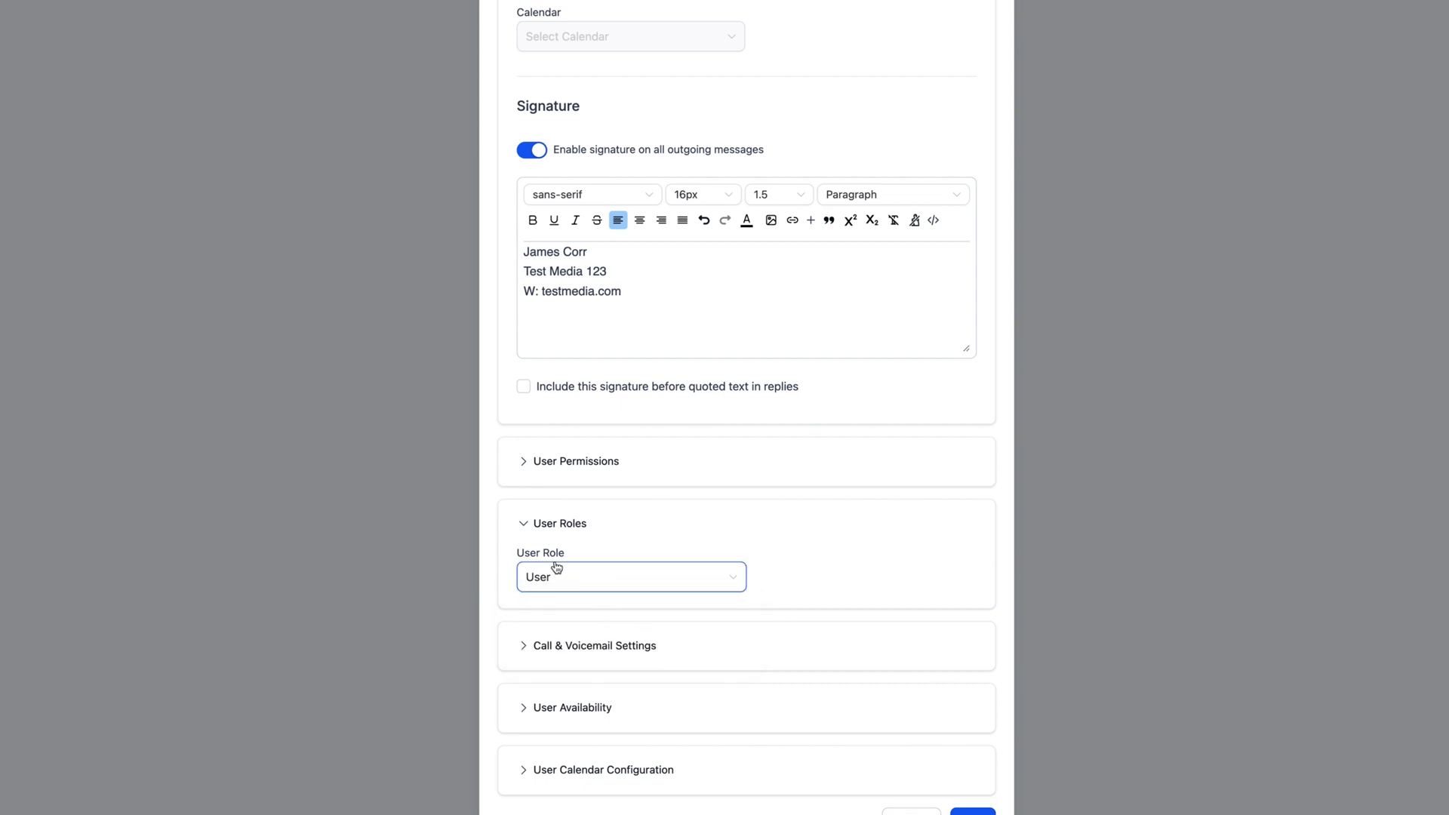
click(526, 528)
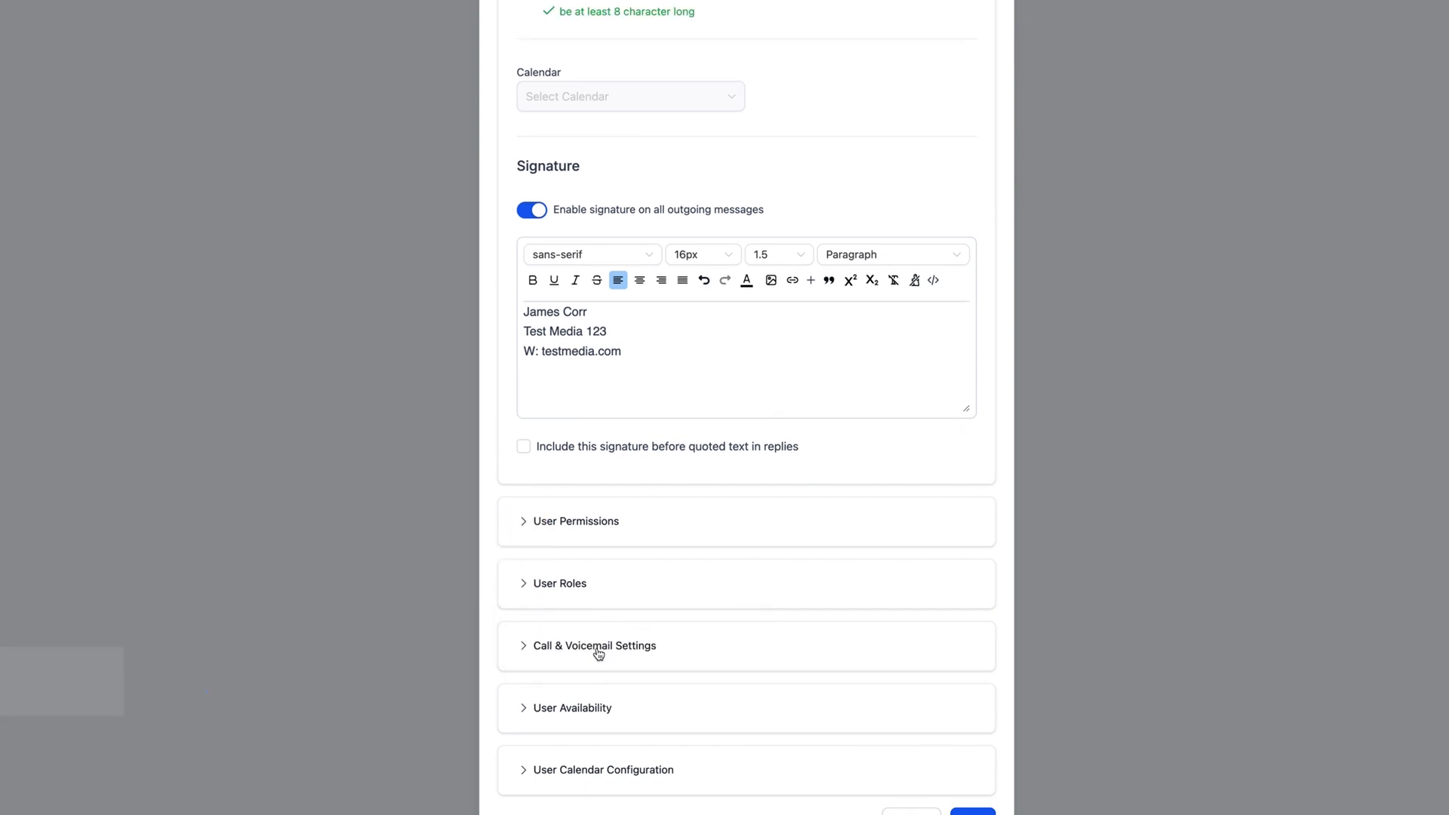
- Check Call & Voicemail Settings stay at no phone number and a 10-second timeout, then collapse it
click(624, 648)
scroll(625, 648, down, 6)
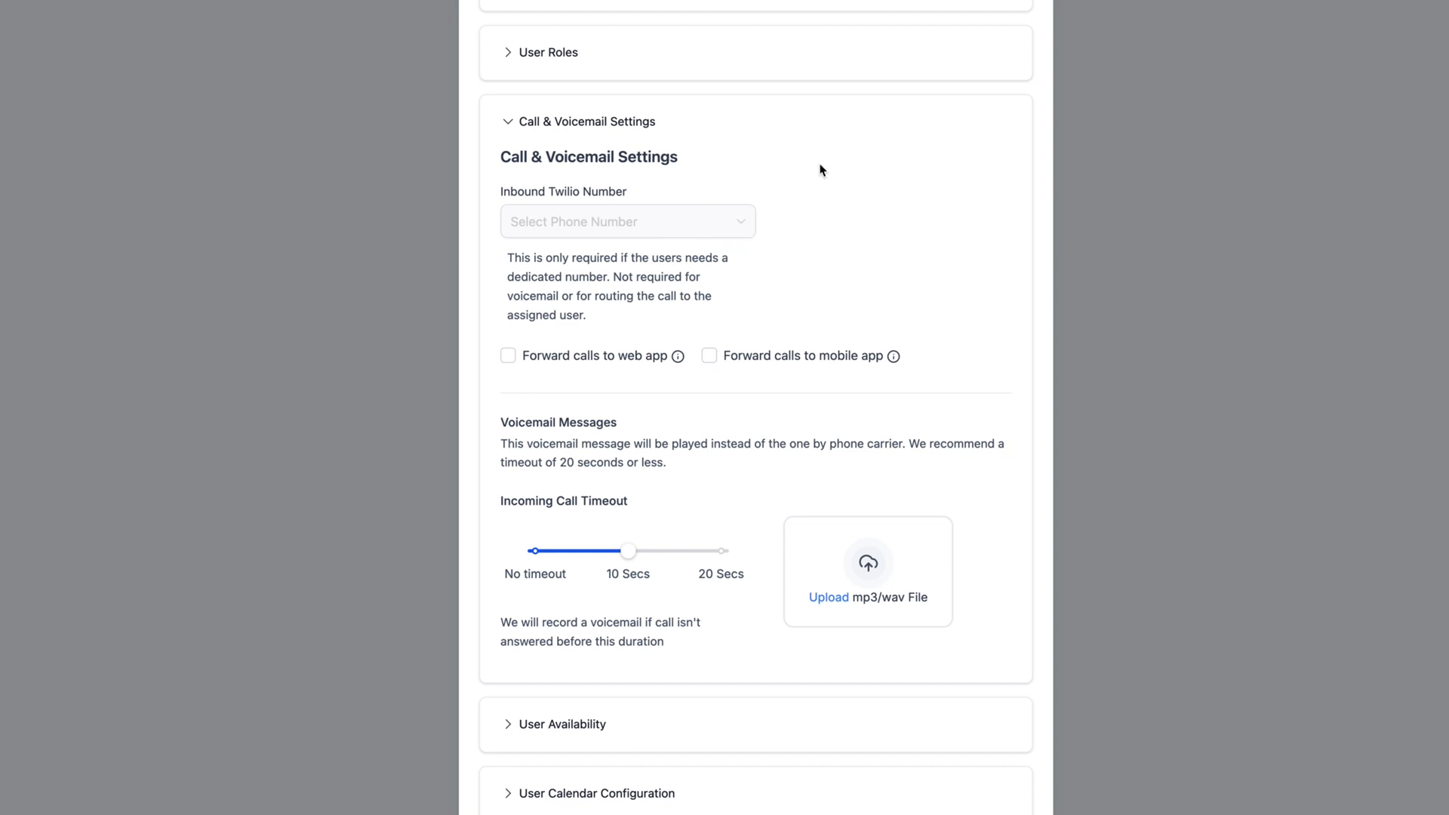
scroll(715, 311, down, 1)
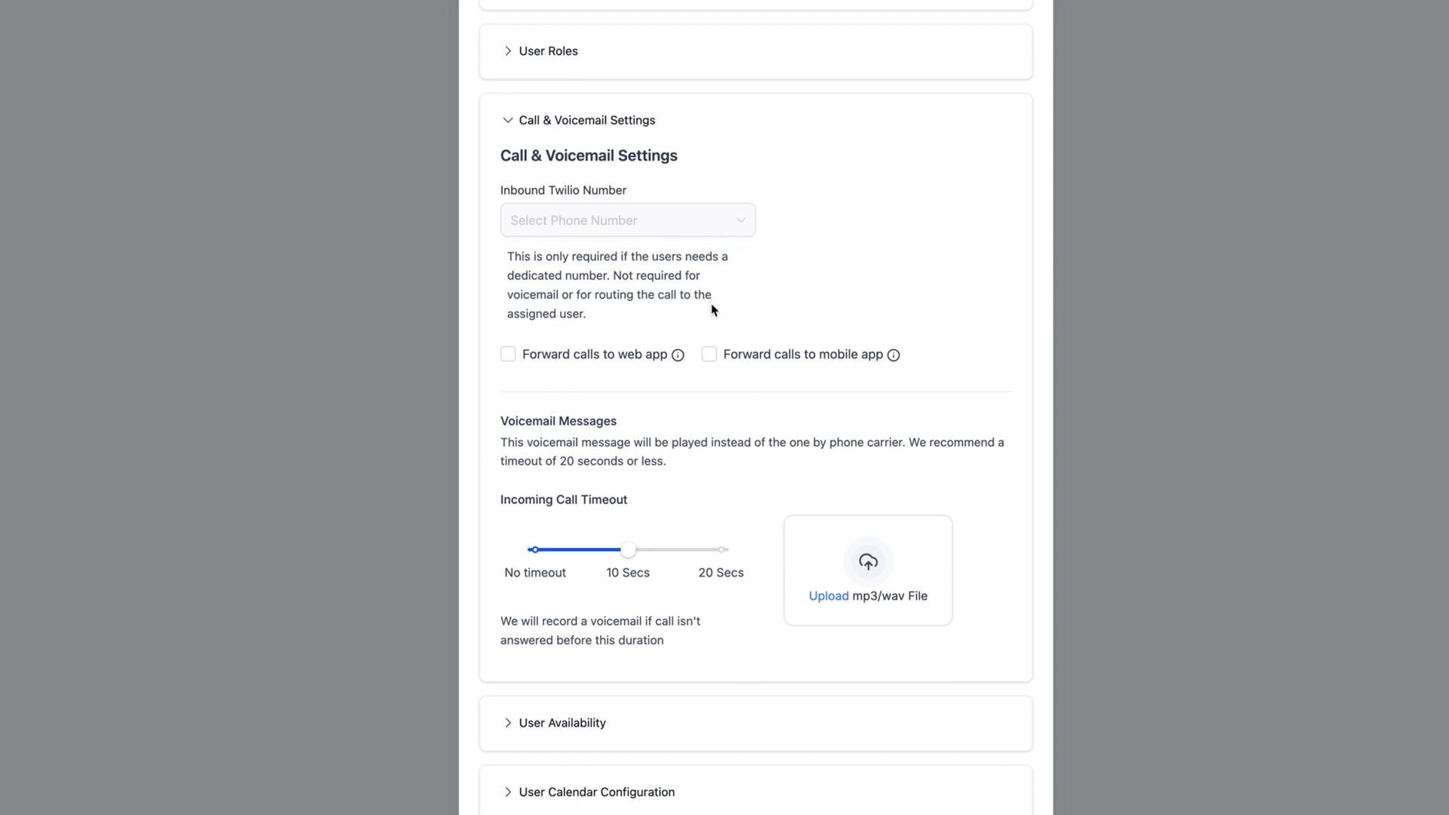
scroll(715, 310, up, 1)
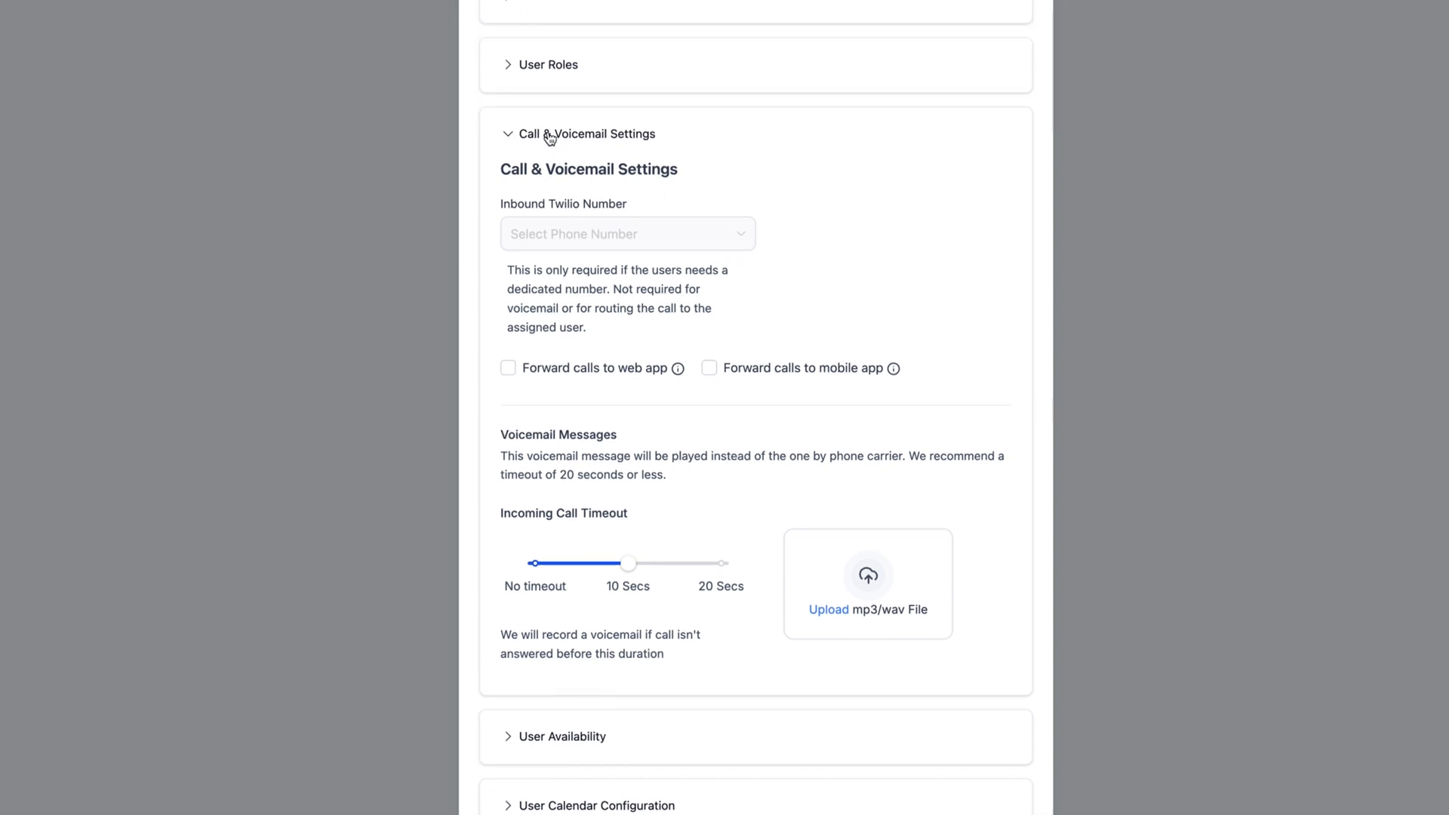
click(550, 136)
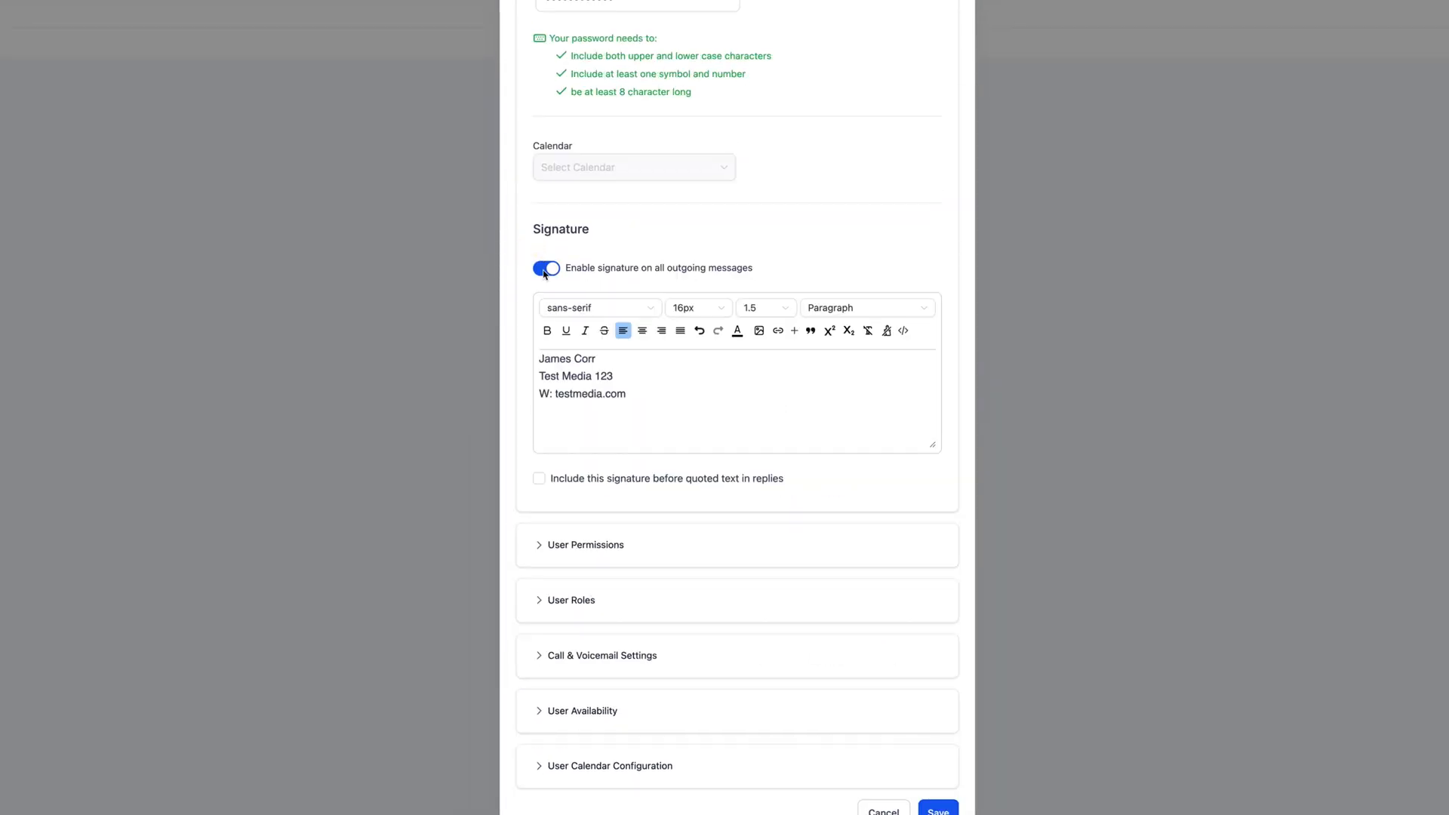
- Expand User Availability and keep the meeting location as Custom
click(579, 713)
scroll(718, 670, down, 6)
scroll(689, 612, down, 4)
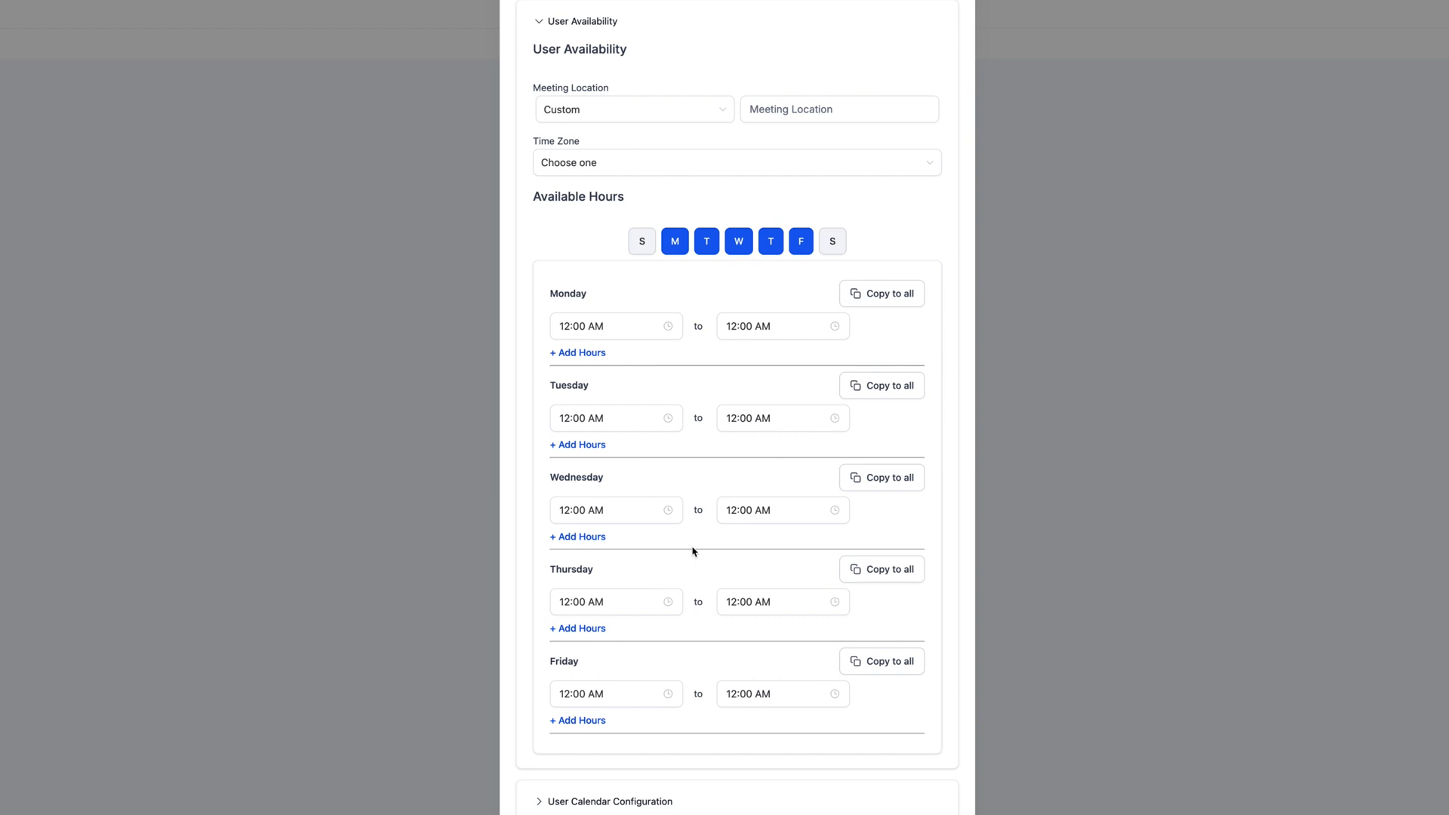
click(575, 111)
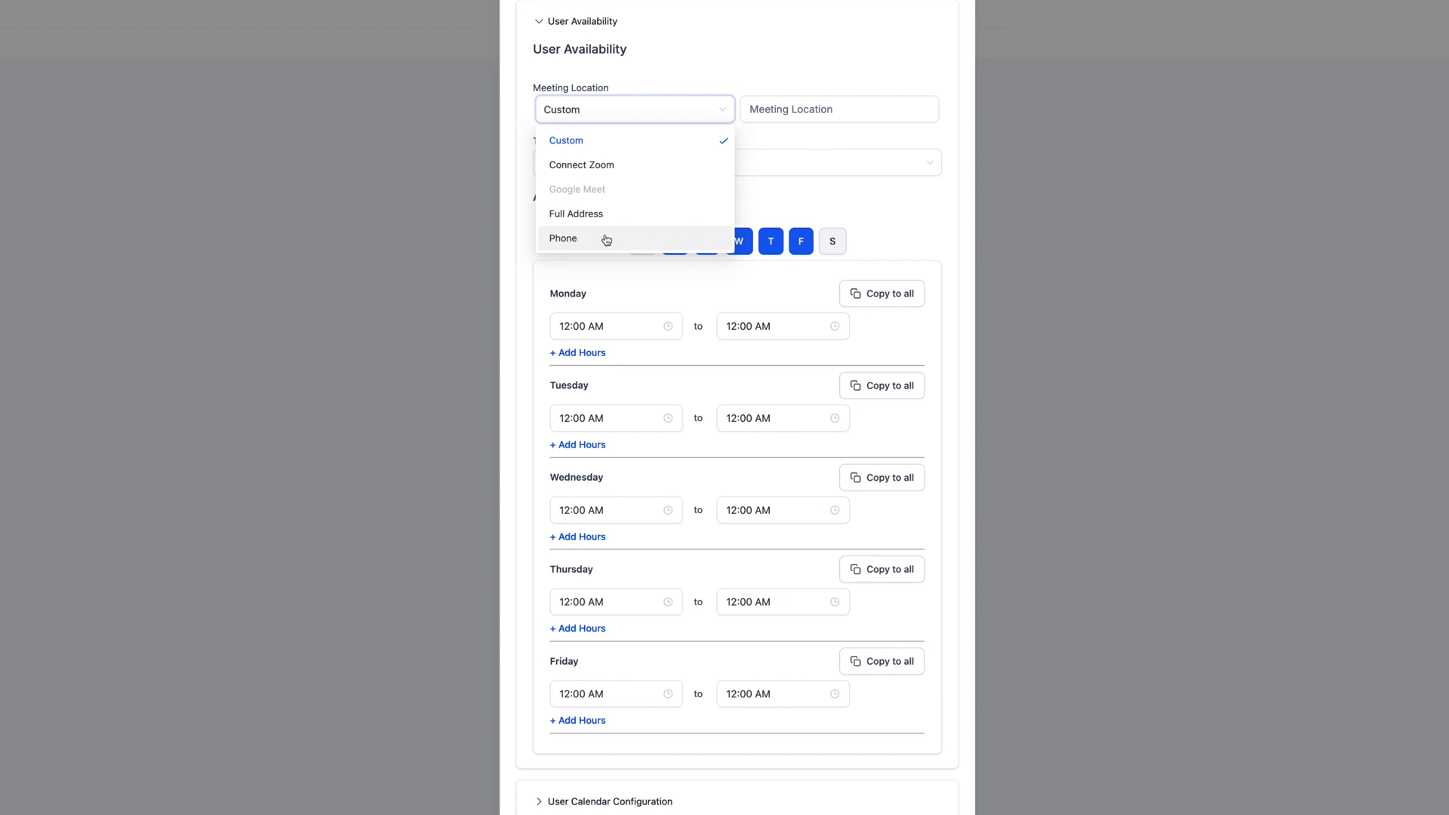
click(591, 139)
- Set the availability time zone to GMT-04:00 America/New_York (EDT)
click(595, 161)
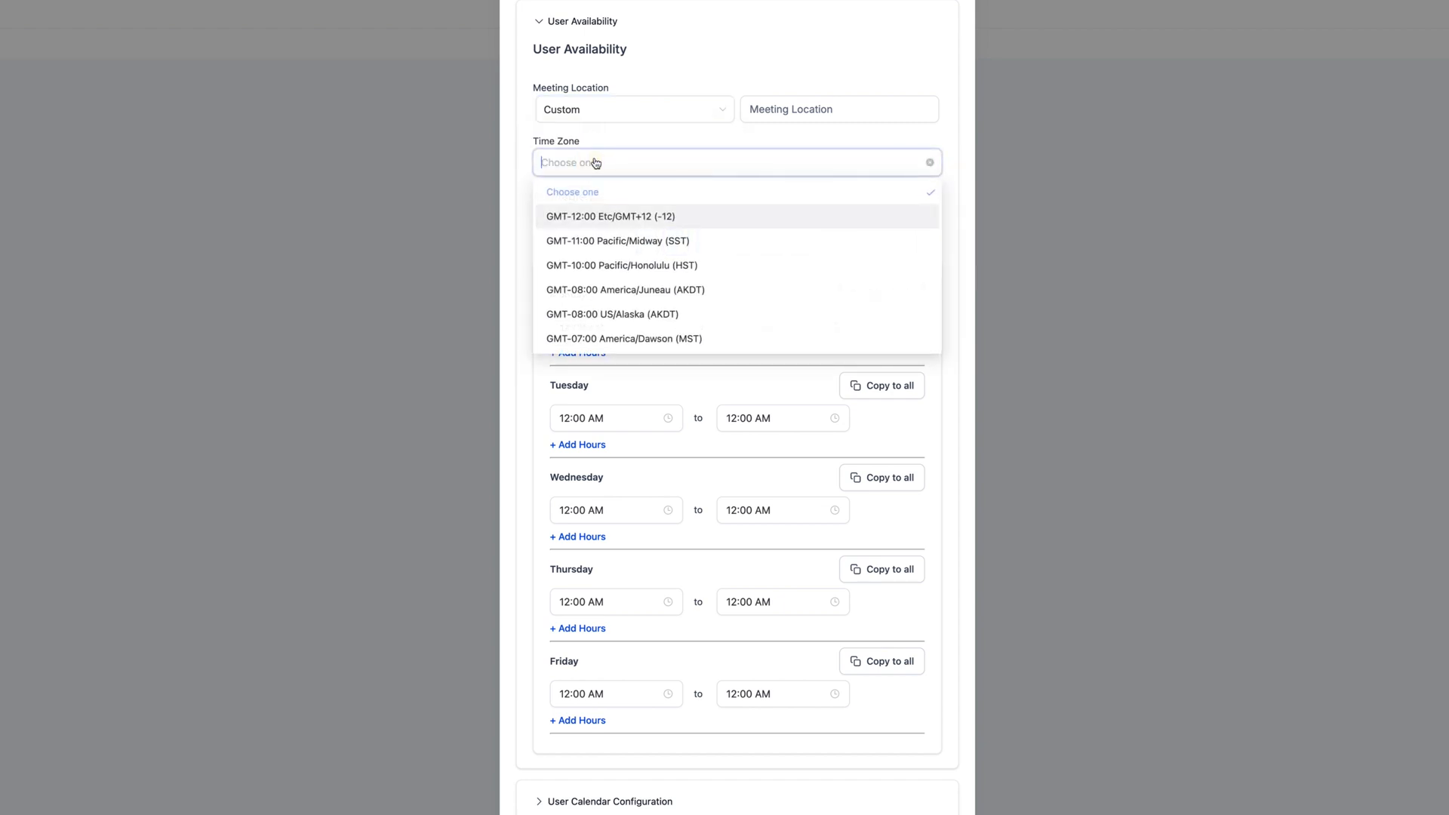
scroll(662, 285, down, 1)
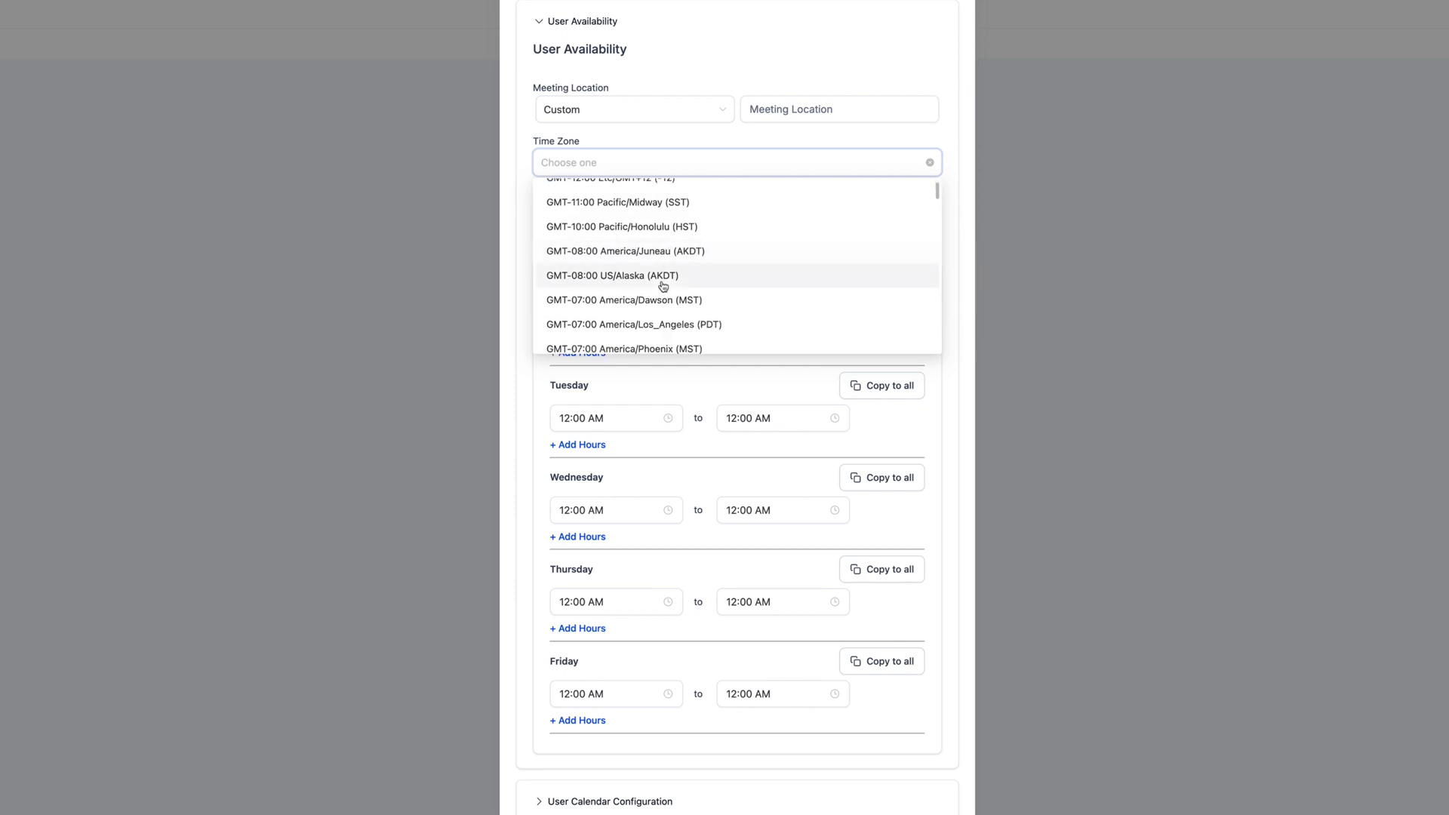
scroll(664, 287, down, 6)
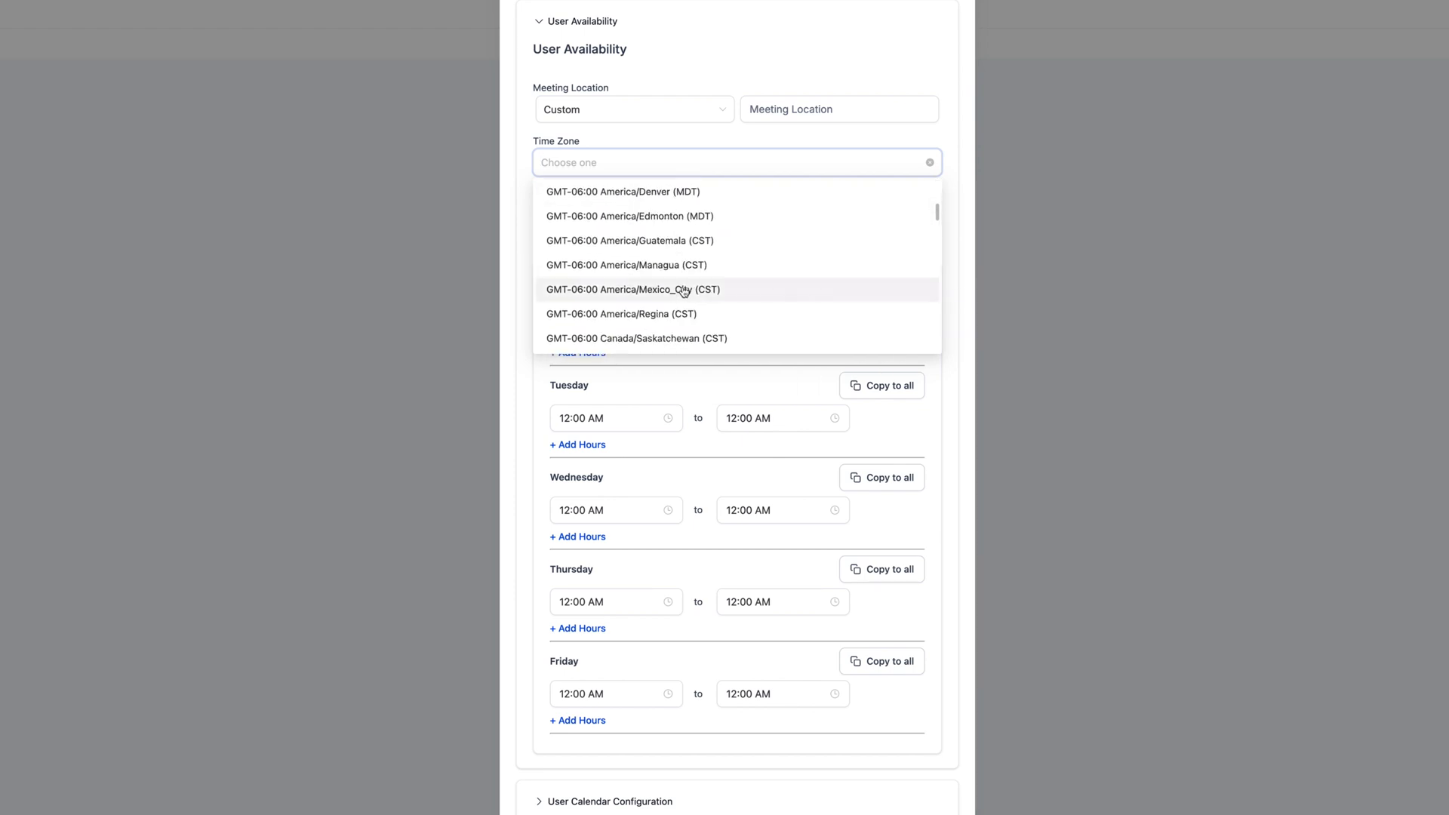
scroll(684, 292, down, 5)
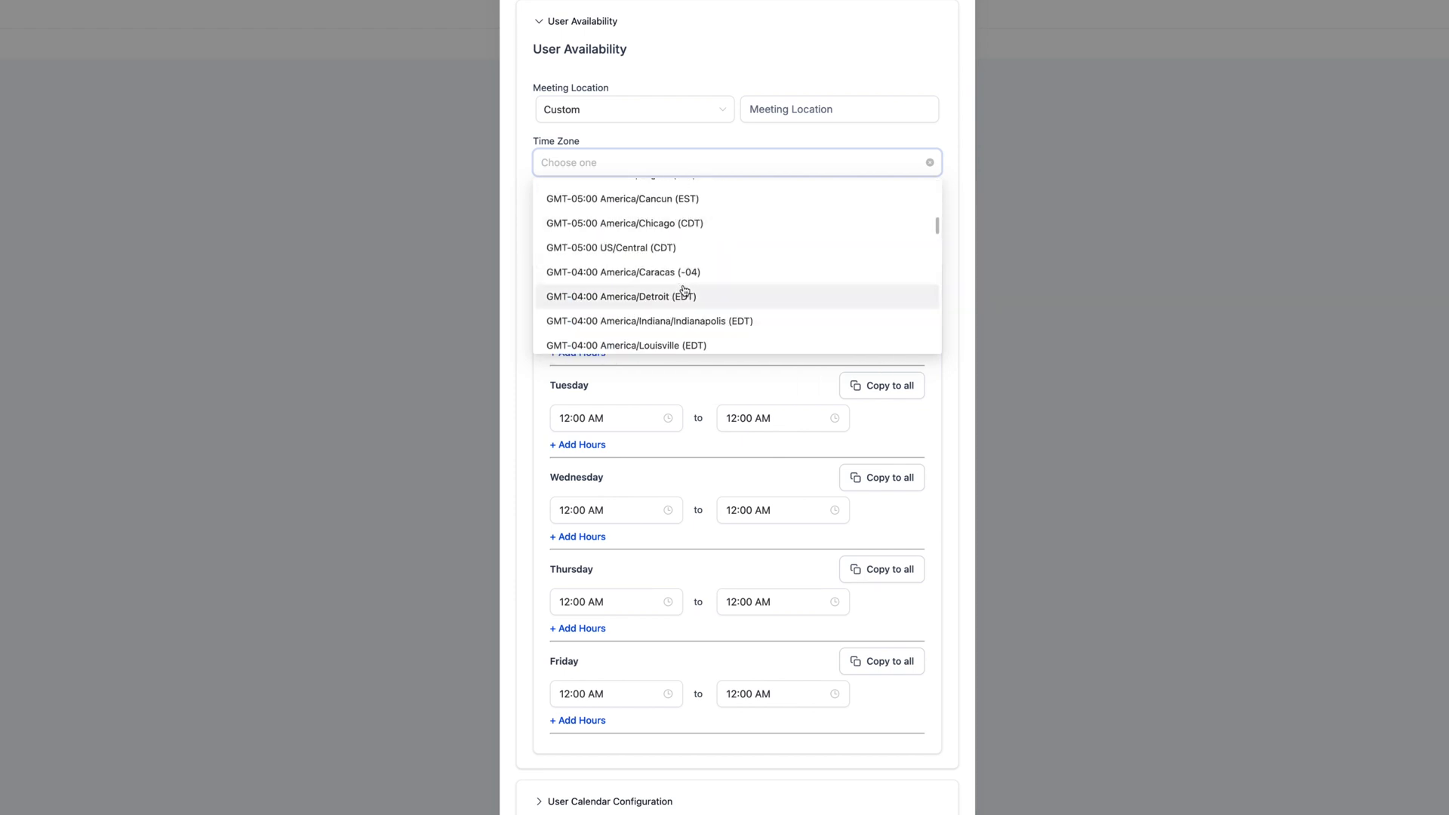
scroll(684, 291, down, 1)
click(684, 292)
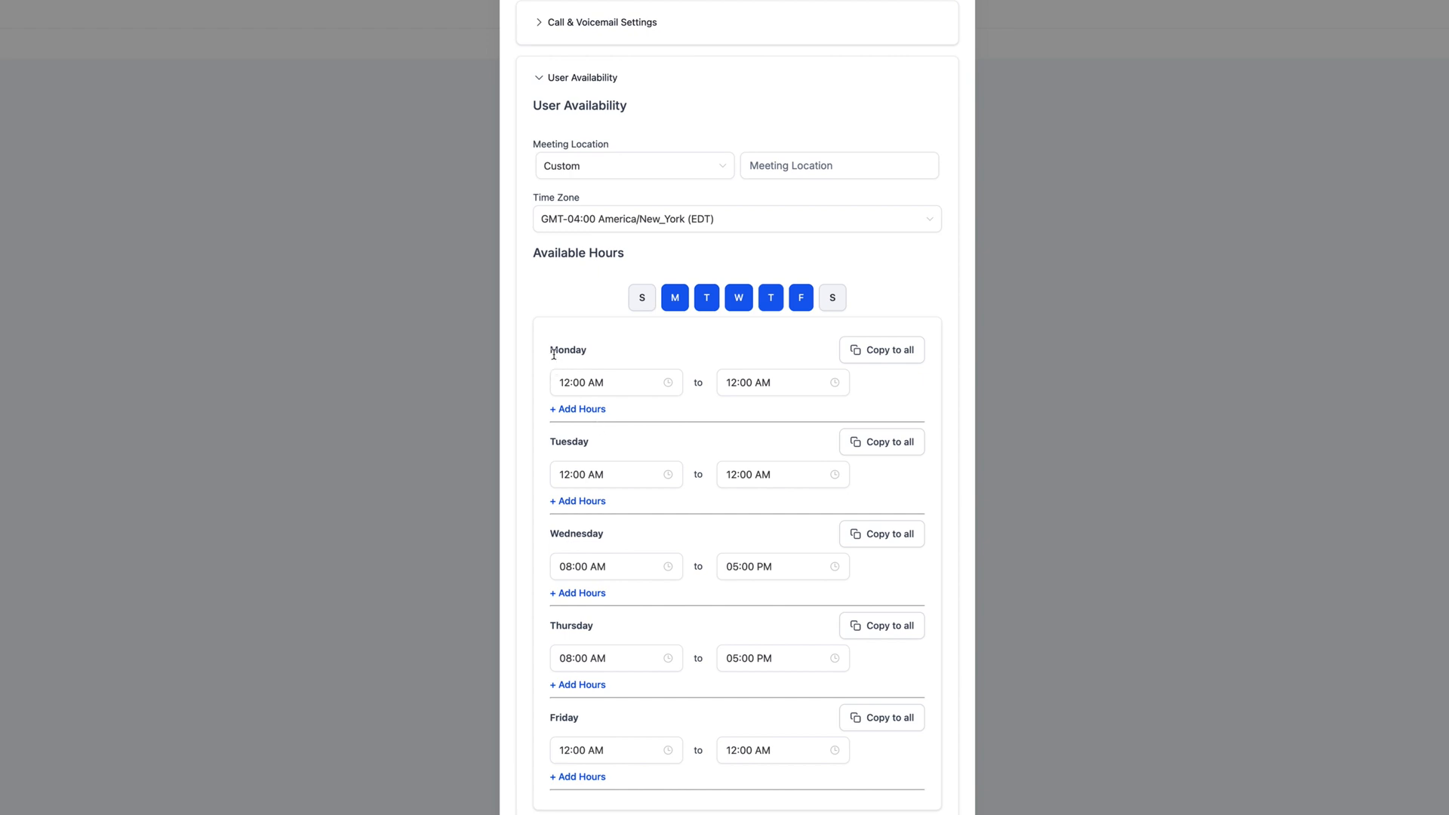
- Give Monday 09:00 AM to 05:00 PM hours and copy them to all days
click(623, 382)
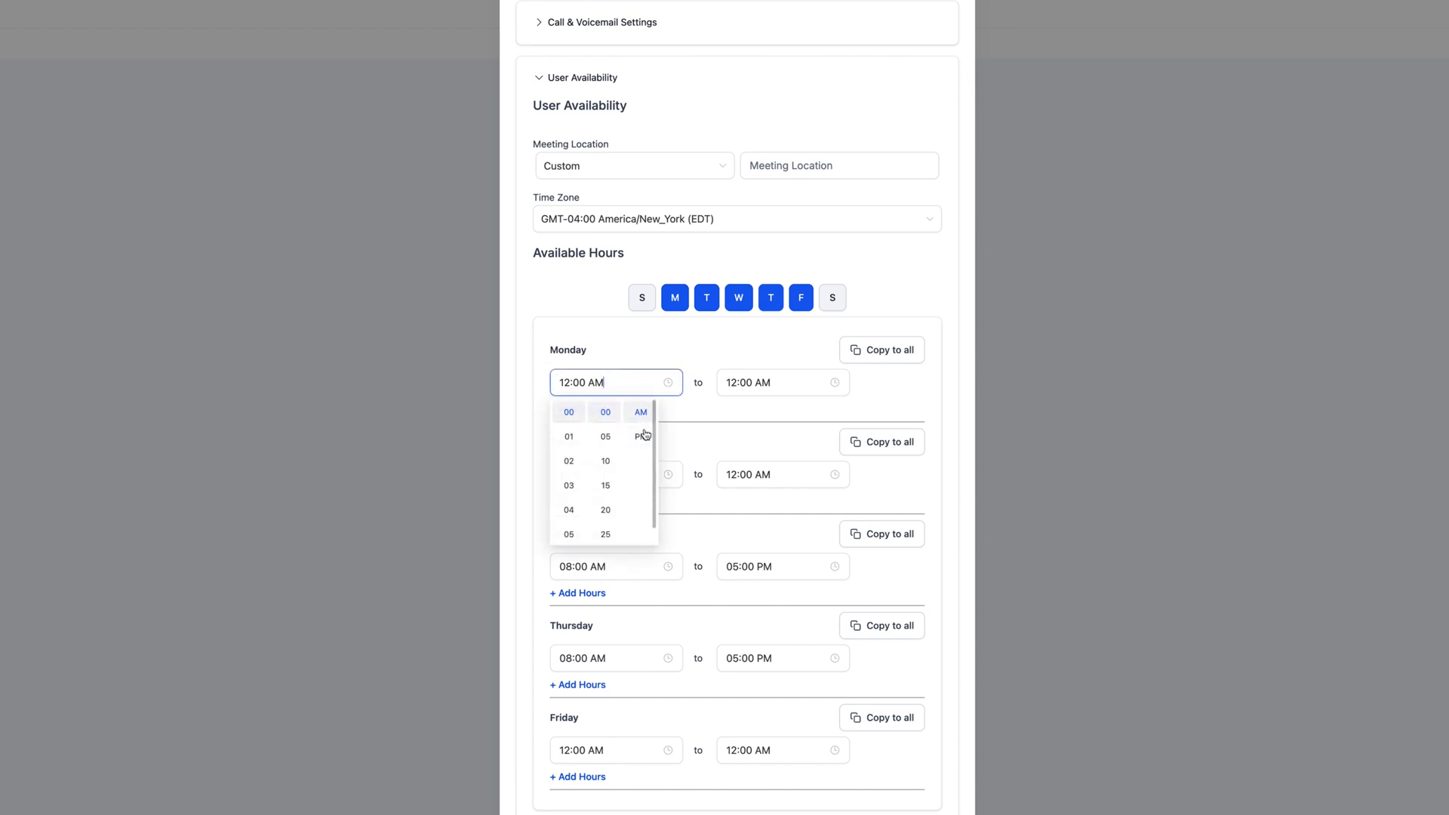
scroll(572, 513, down, 2)
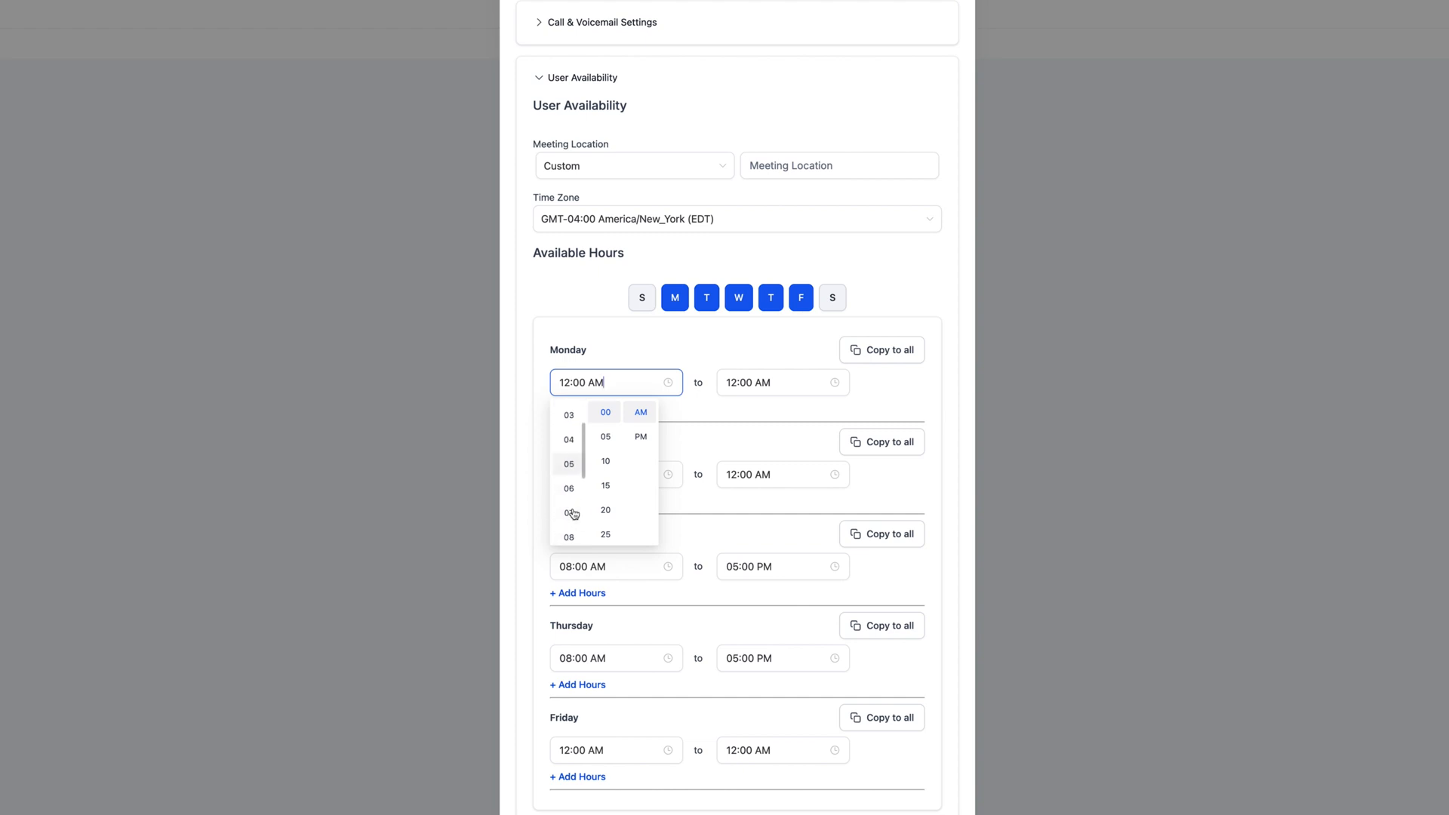
scroll(572, 514, down, 3)
click(569, 424)
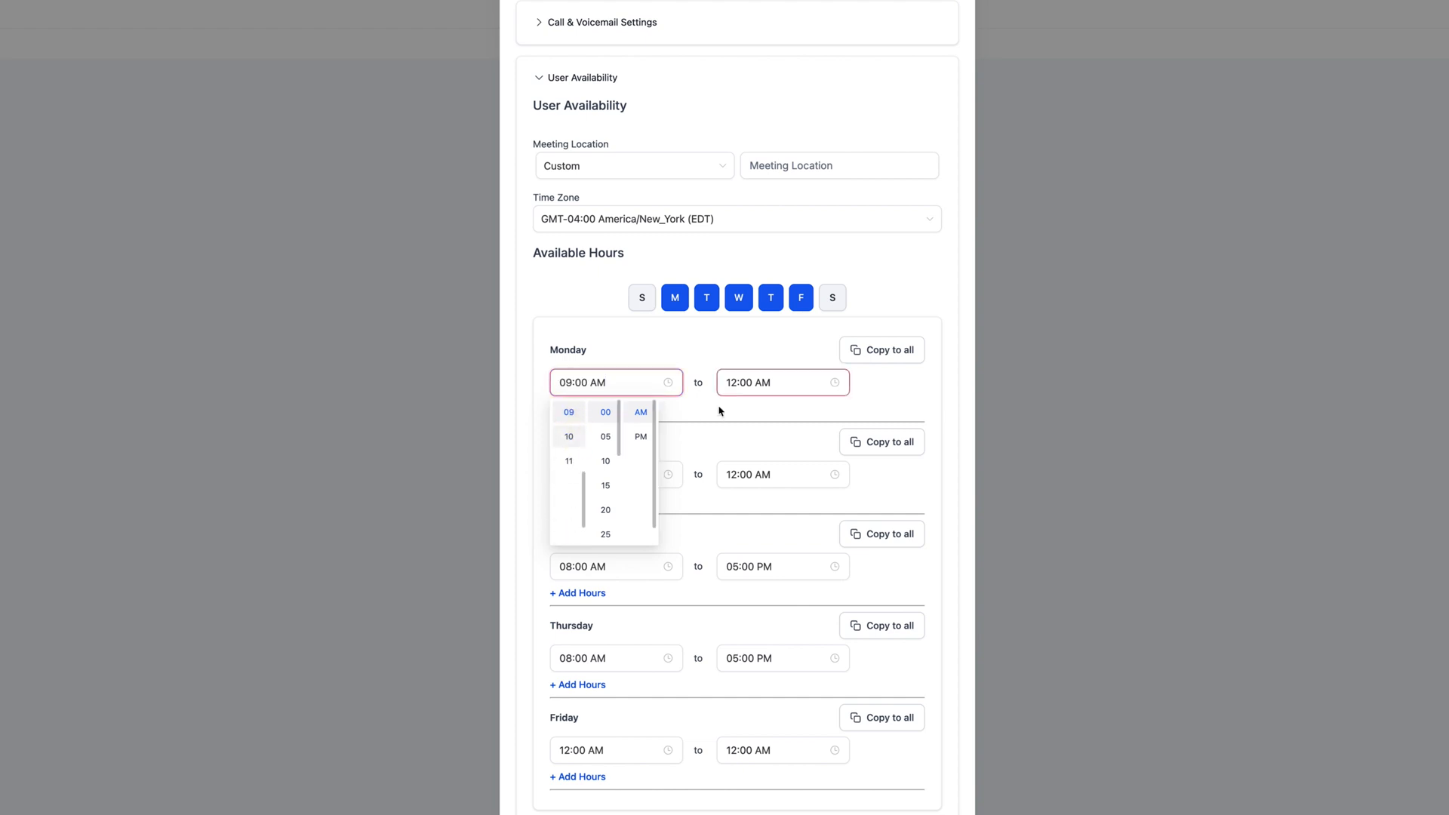
click(764, 384)
click(806, 436)
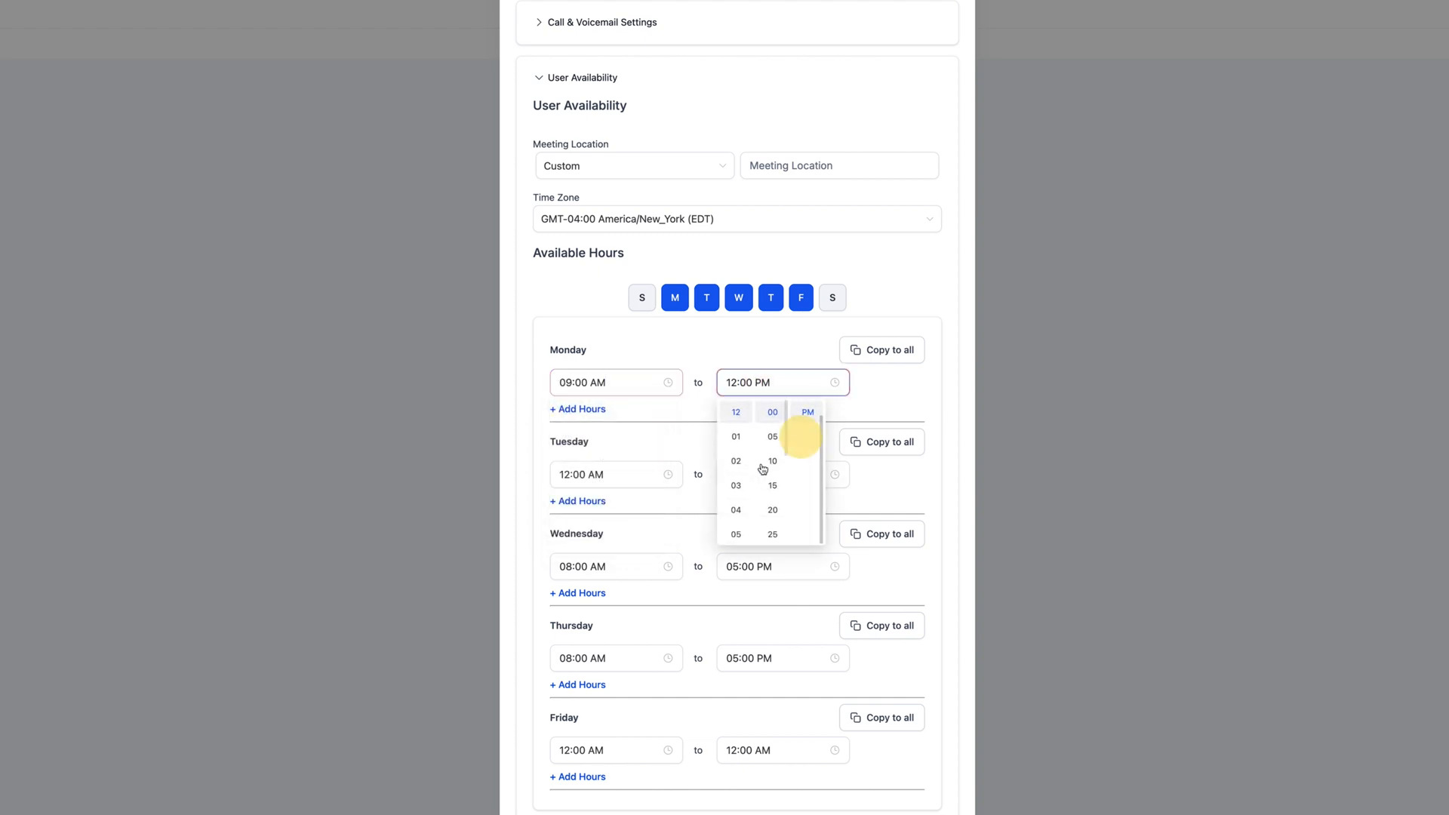
click(739, 537)
click(682, 349)
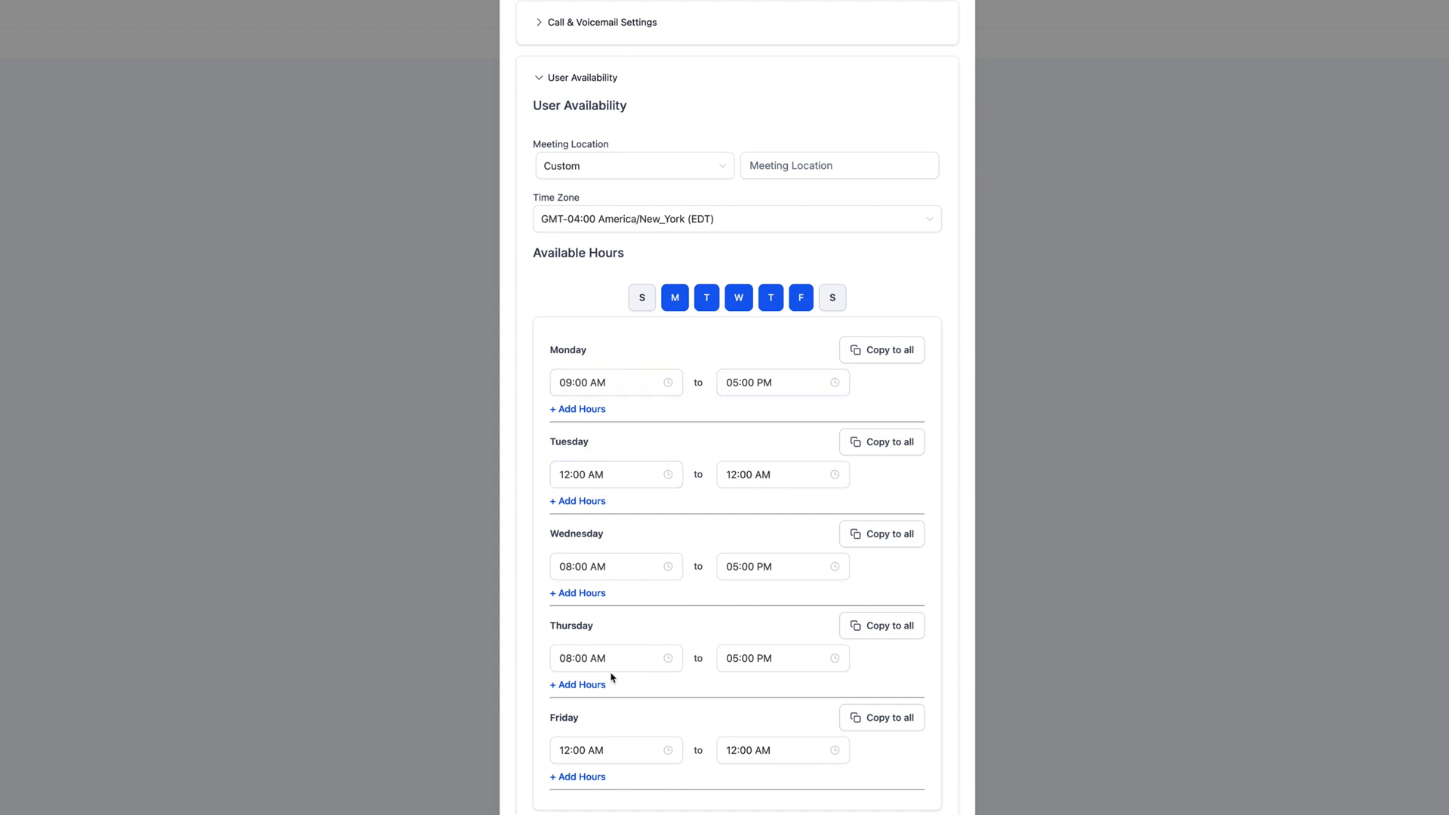
click(870, 356)
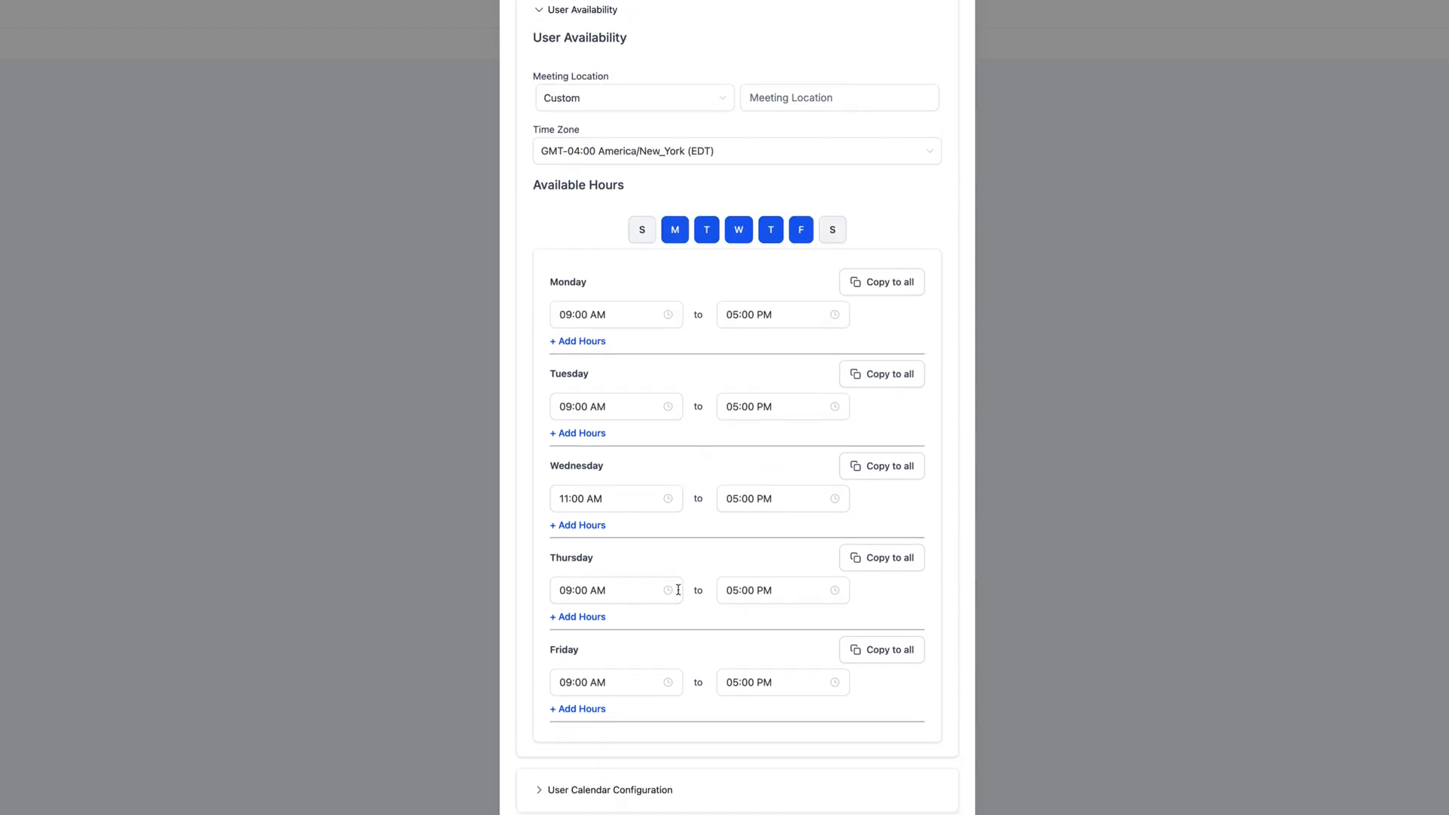
scroll(676, 589, up, 2)
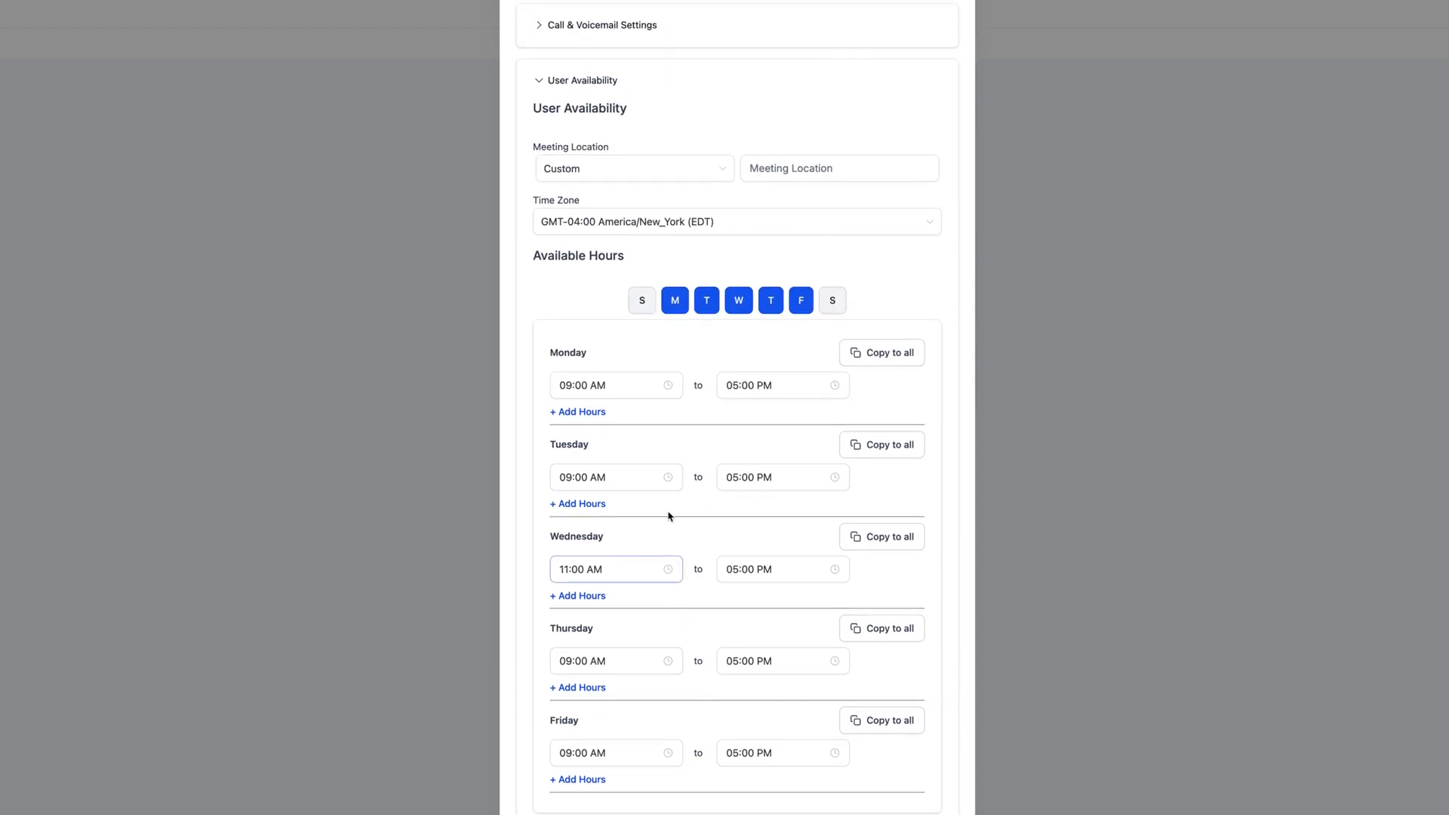
- Collapse User Availability and confirm no Google, Outlook or iCloud calendars are connected
click(543, 83)
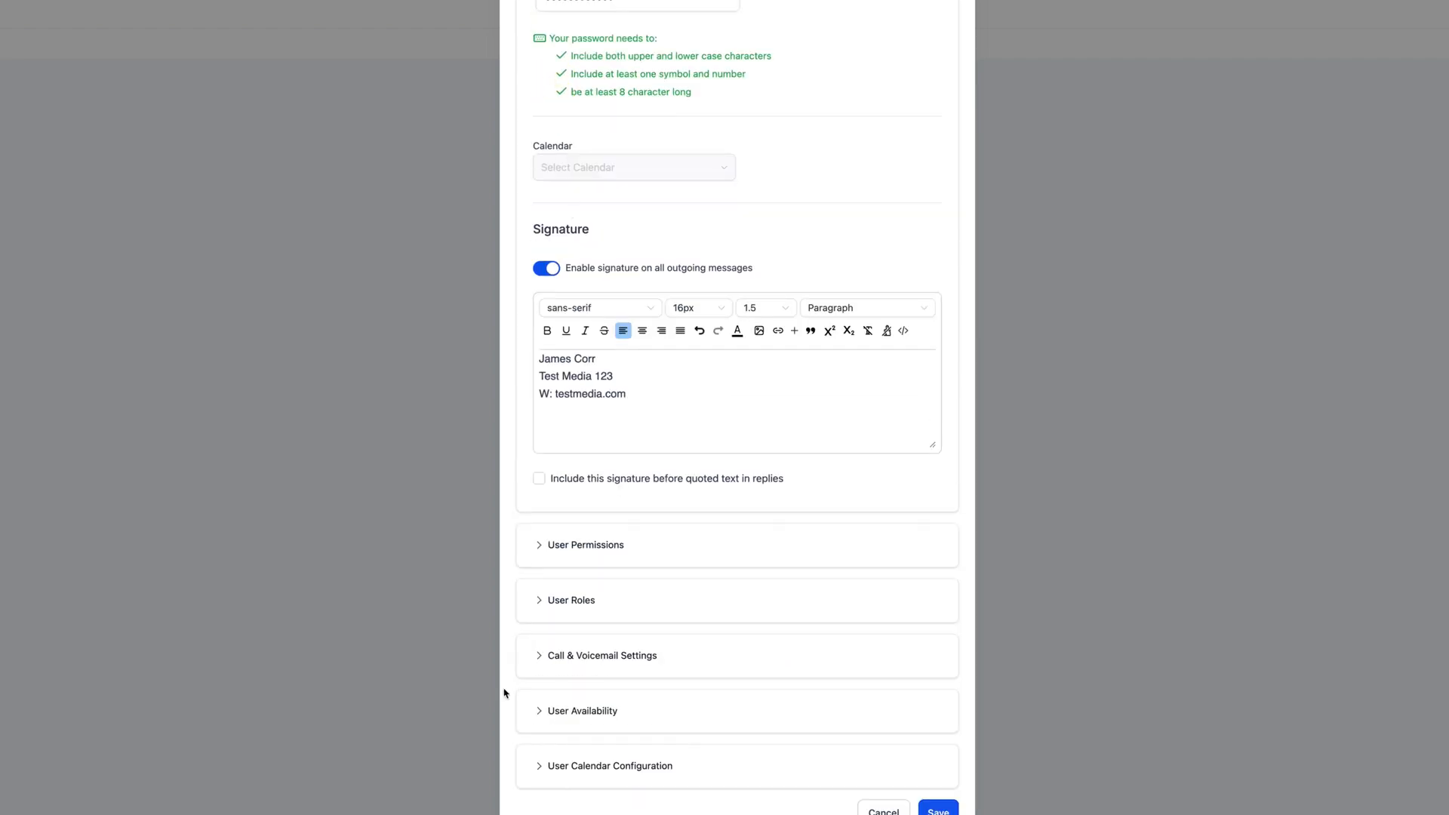
click(663, 766)
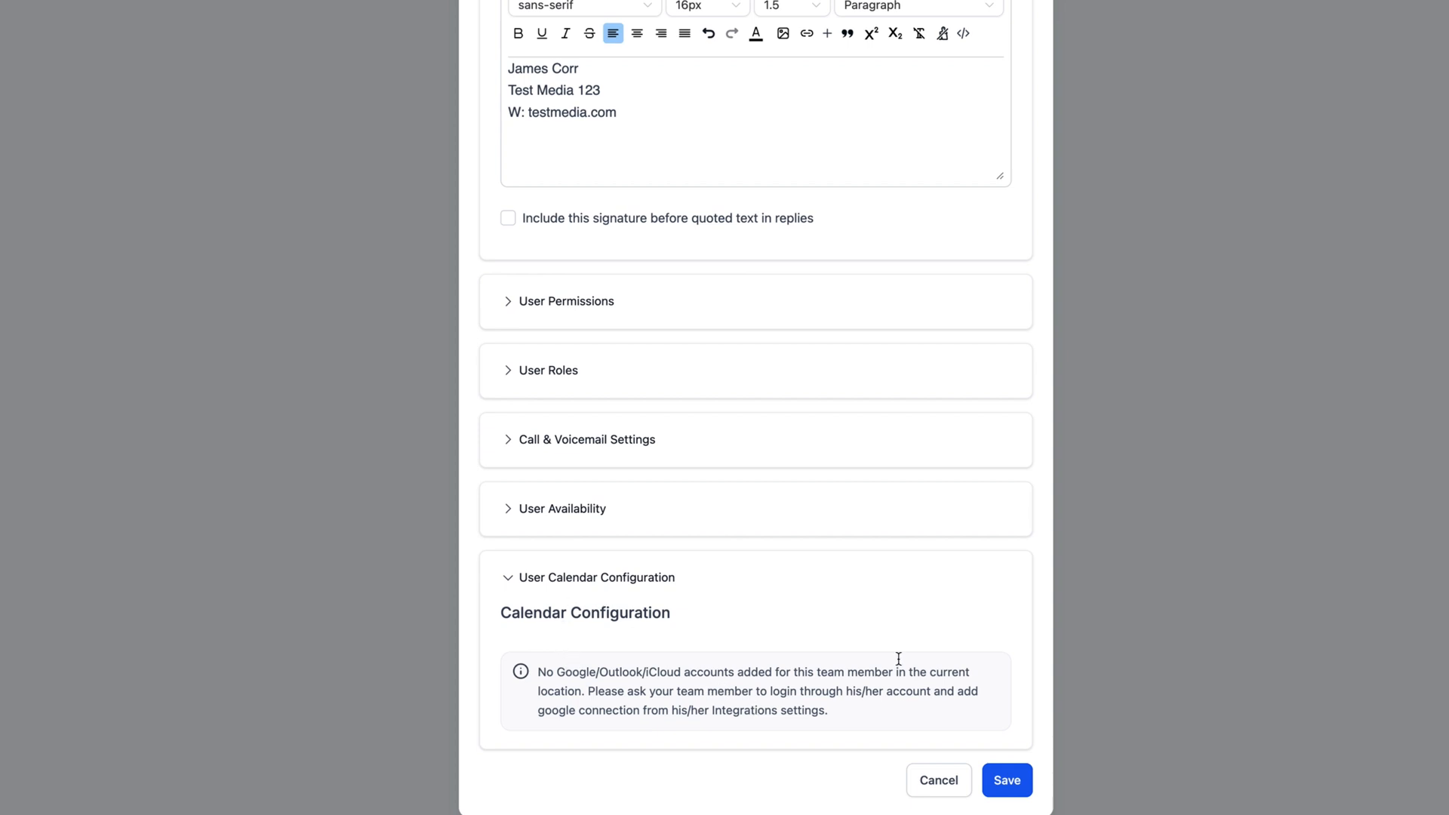
click(581, 578)
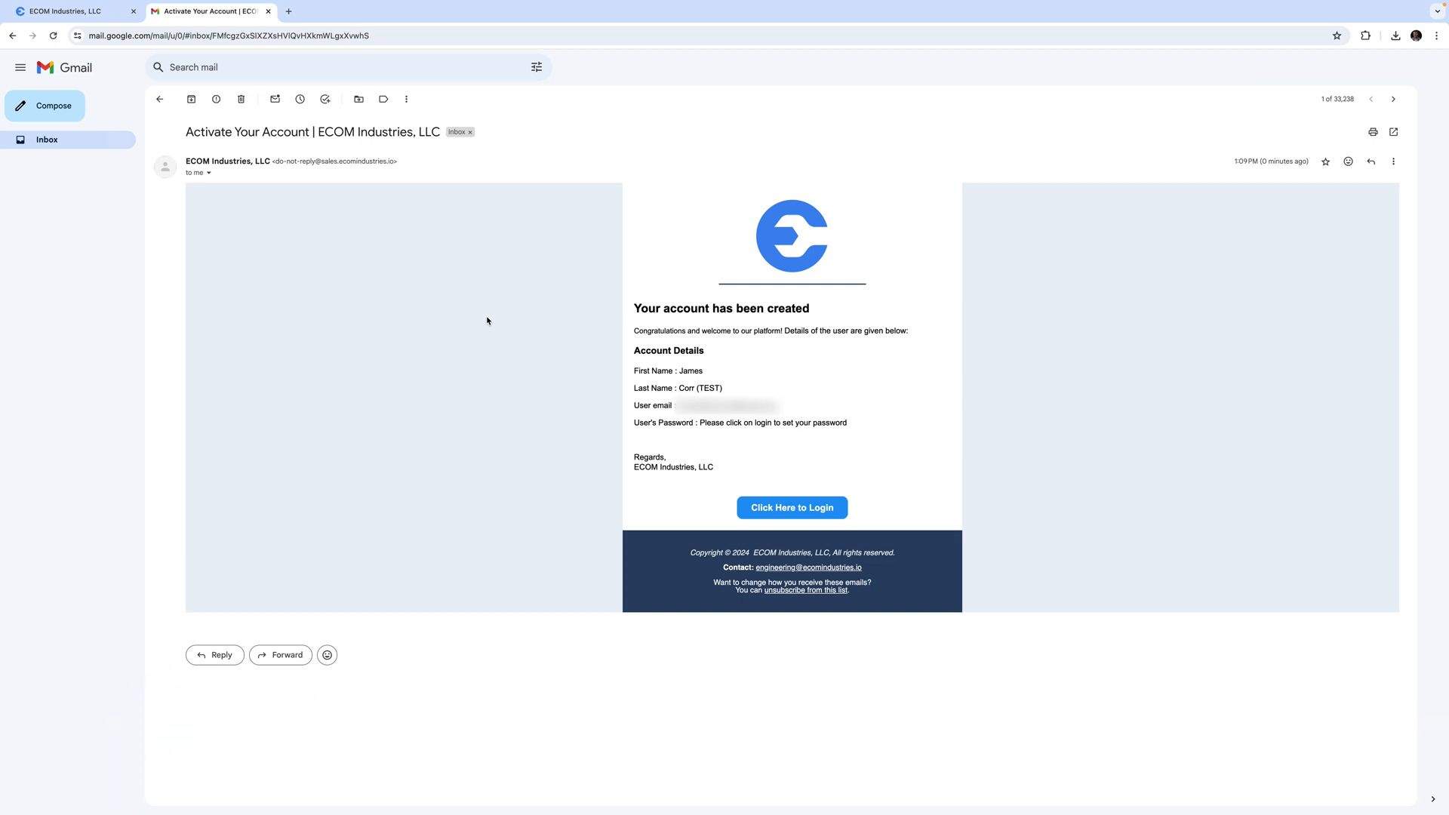
- Follow the Click Here to Login link in the Activate Your Account email
click(792, 507)
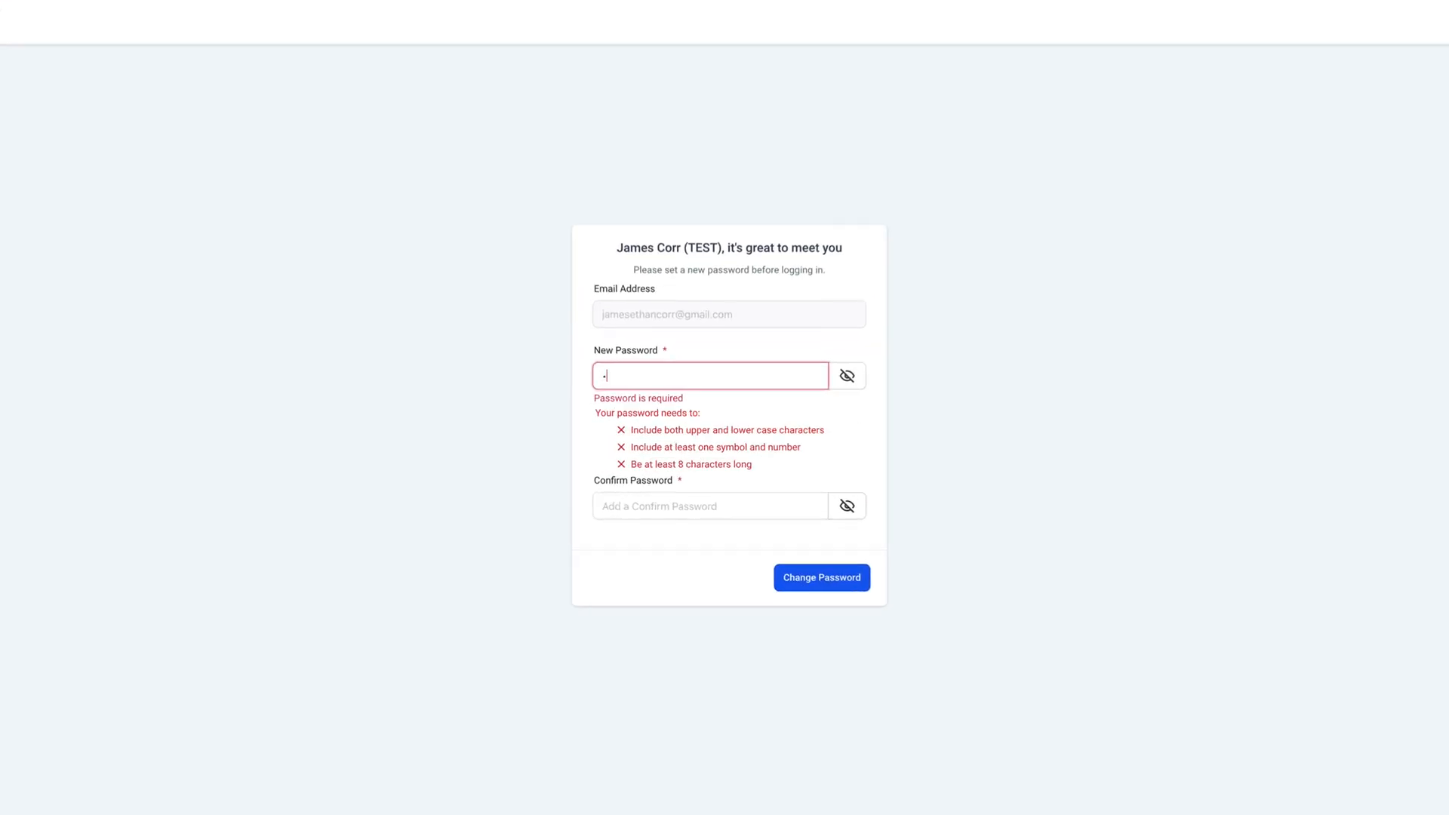
- Enter and confirm the new user's account password, then submit it with Change Password
text(********)
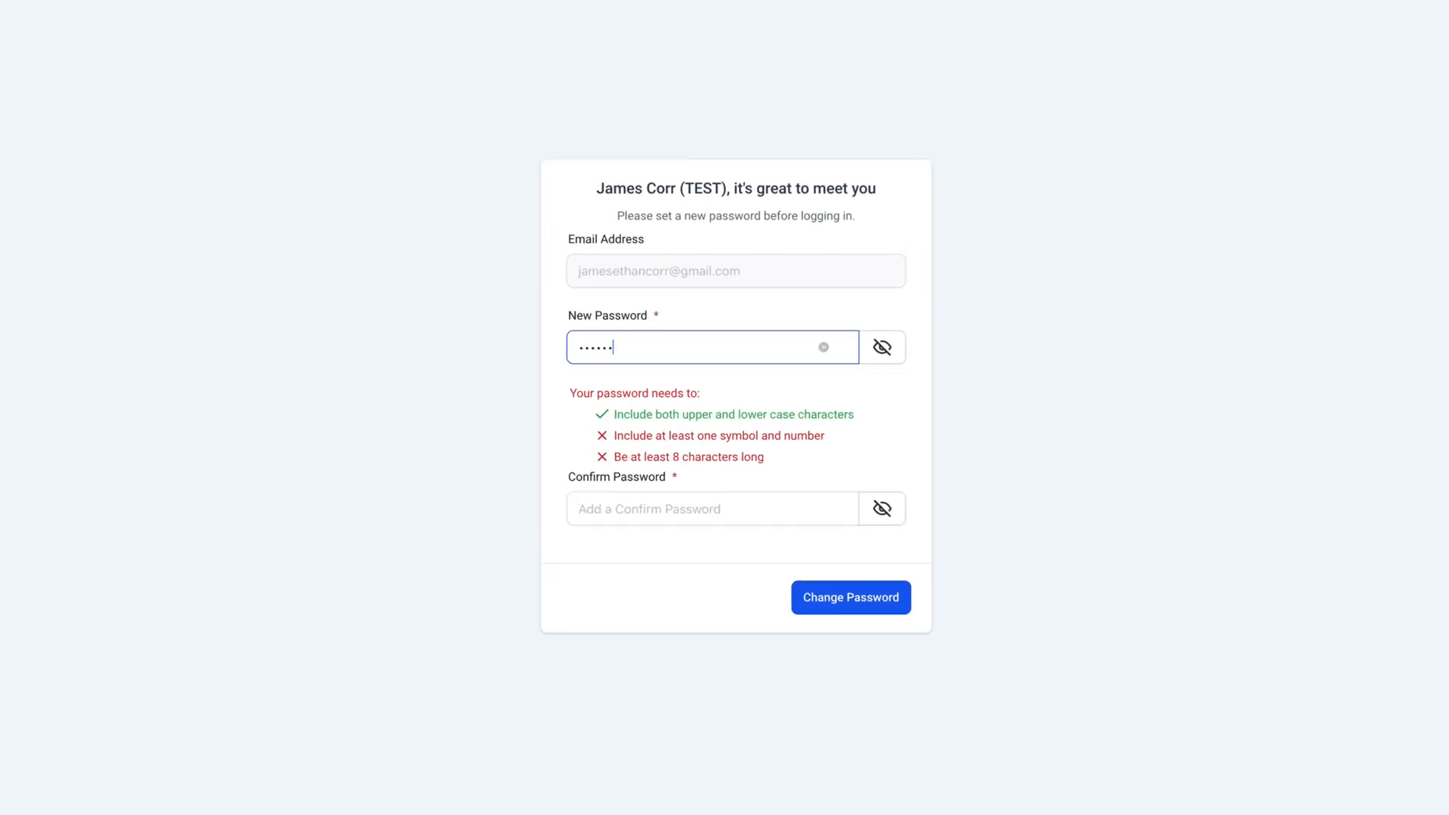
text(***)
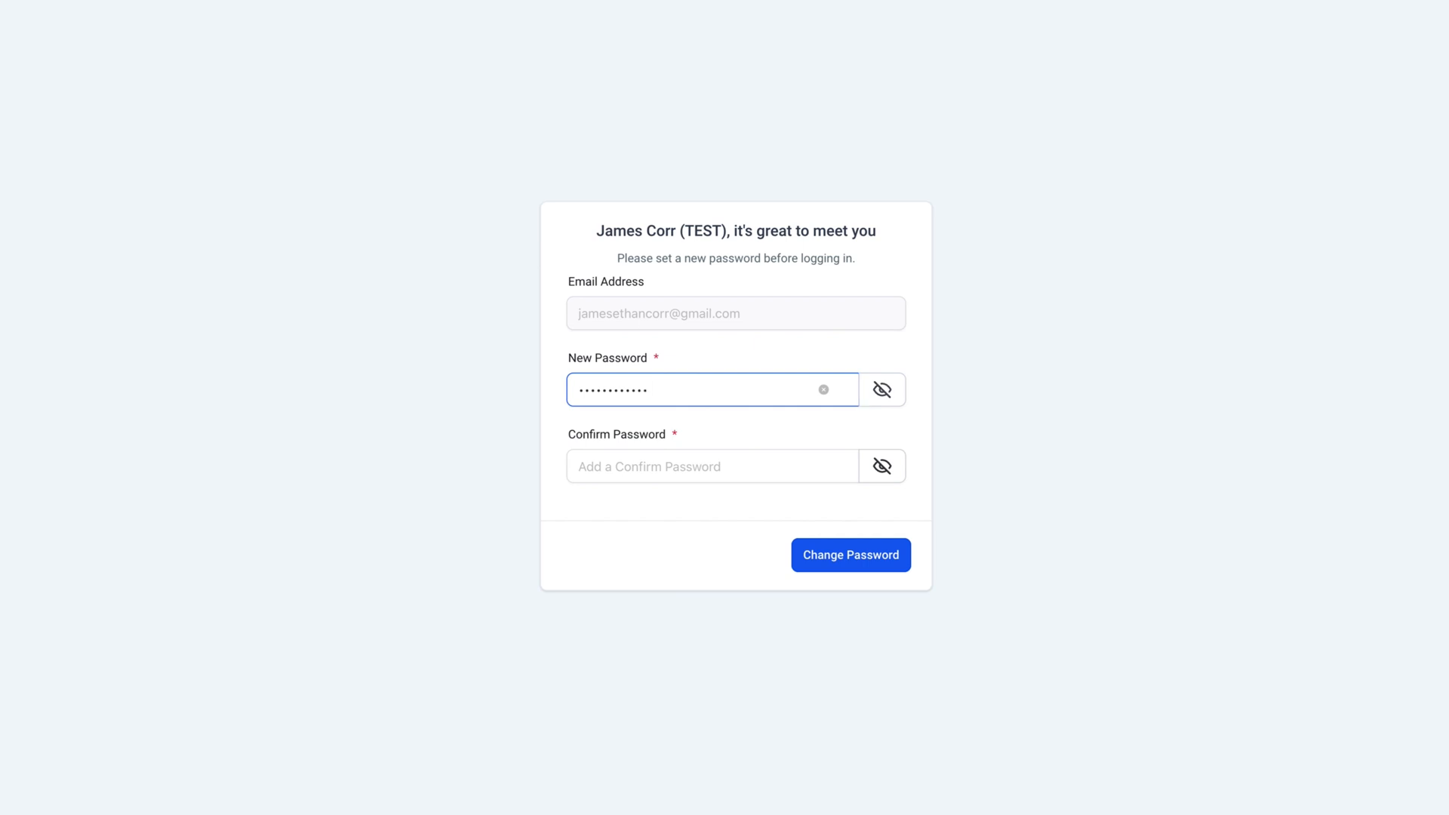
click(640, 578)
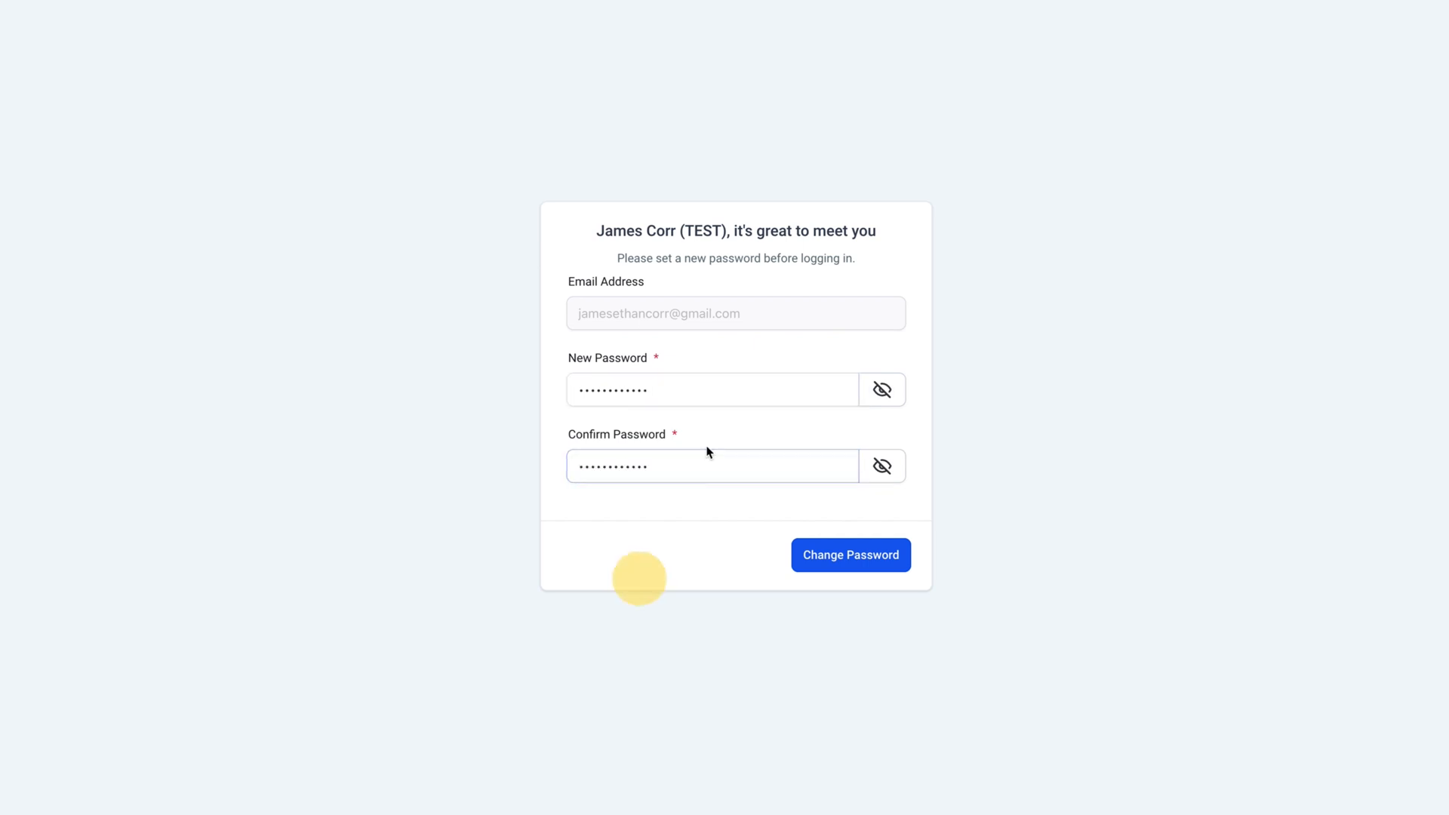
click(843, 565)
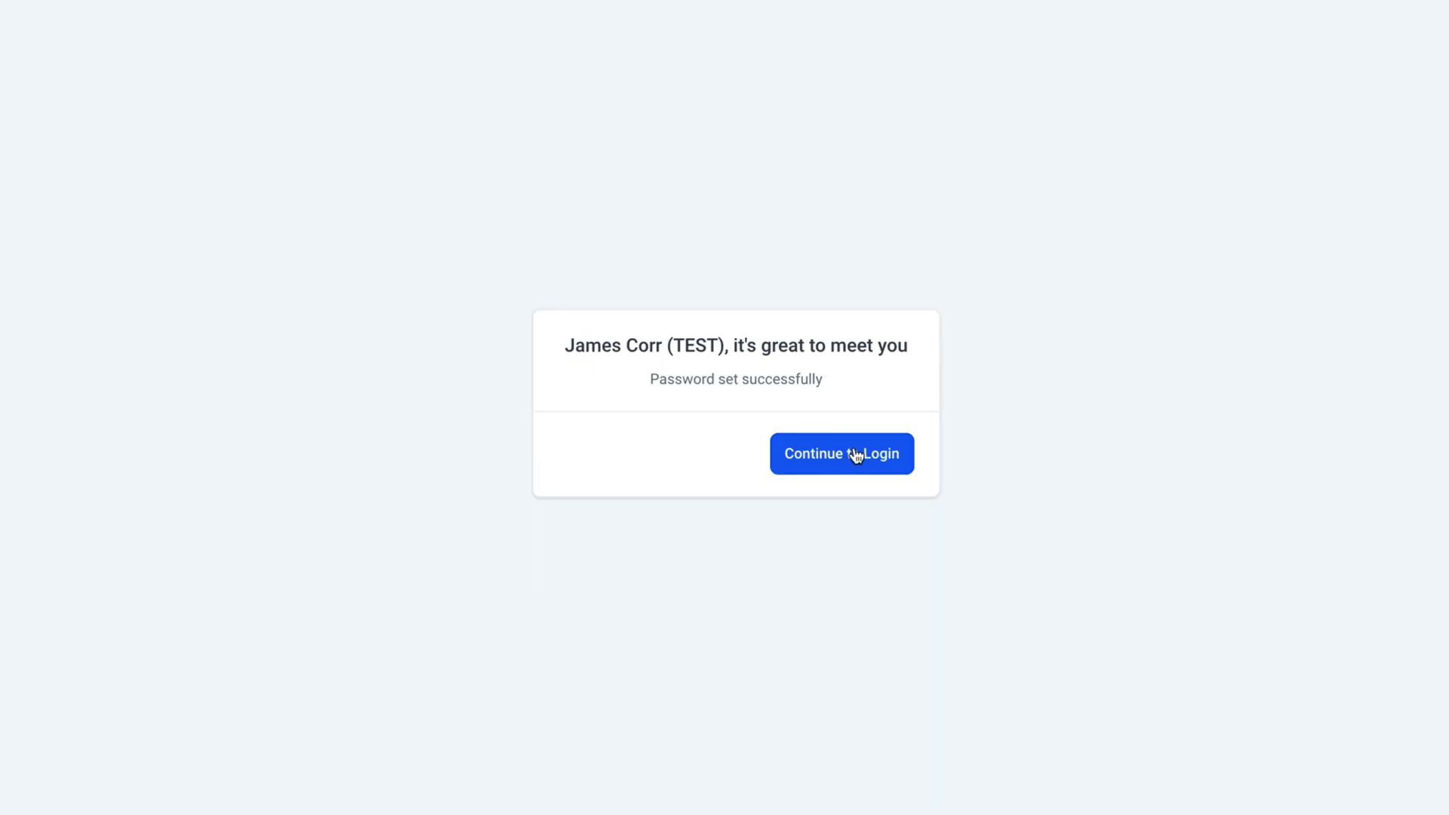